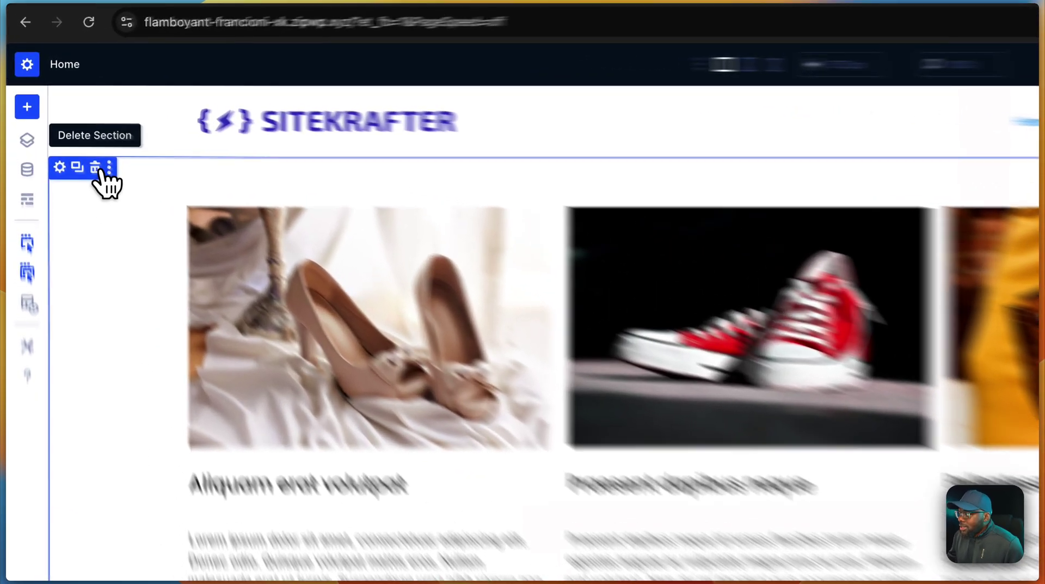
Delete the existing shoe product section and insert a single-column row in the empty section.
left_click(61, 127)
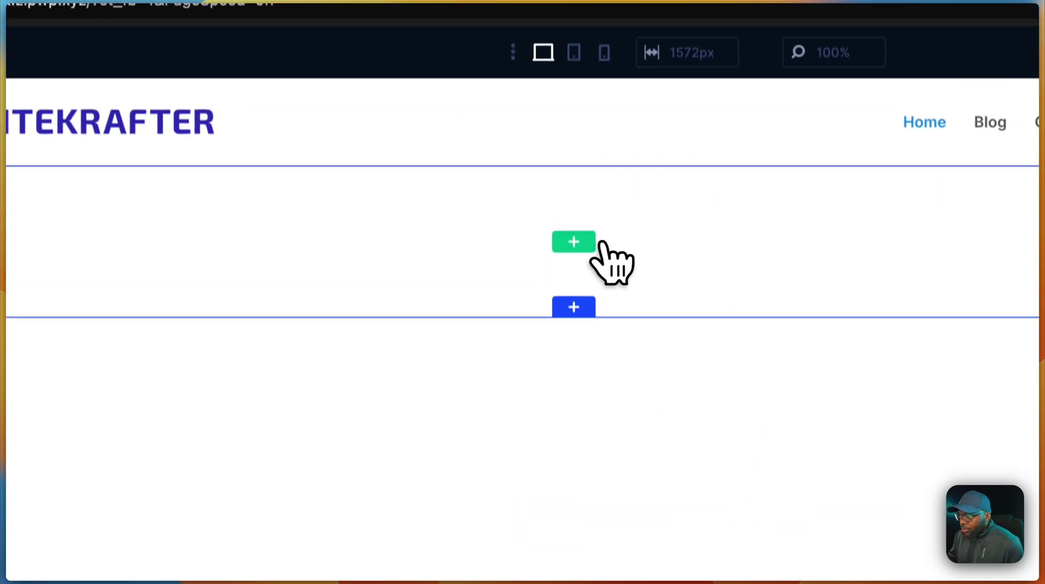
left_click(587, 263)
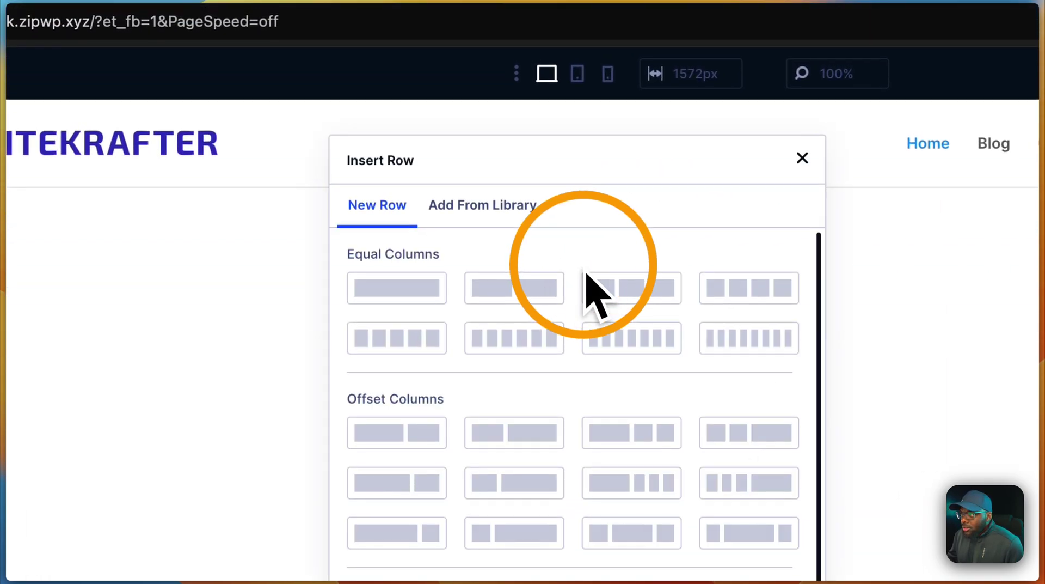
left_click(403, 294)
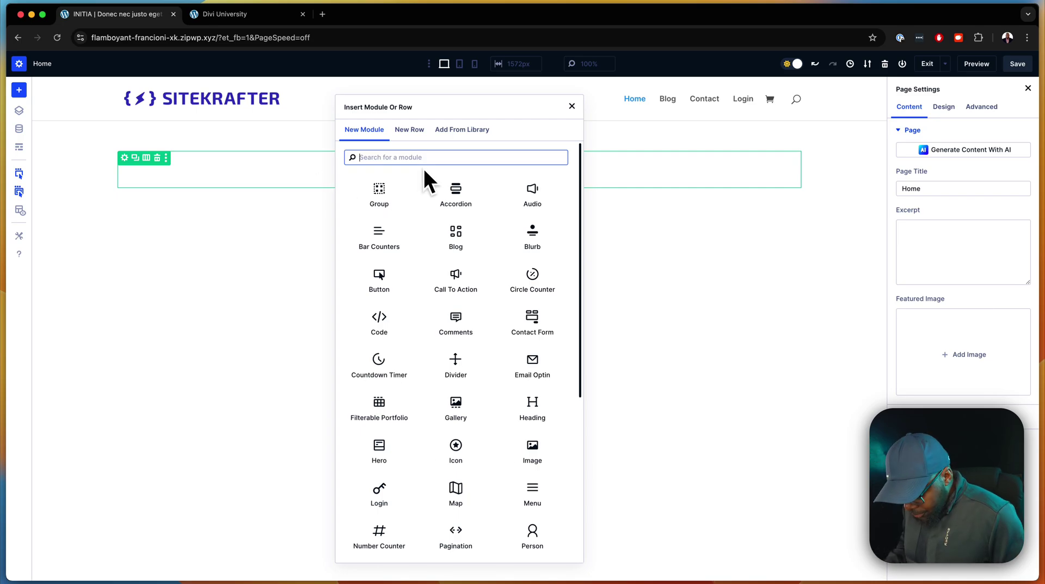
Fill the row with an Image module and two identical Text modules below it.
type("image")
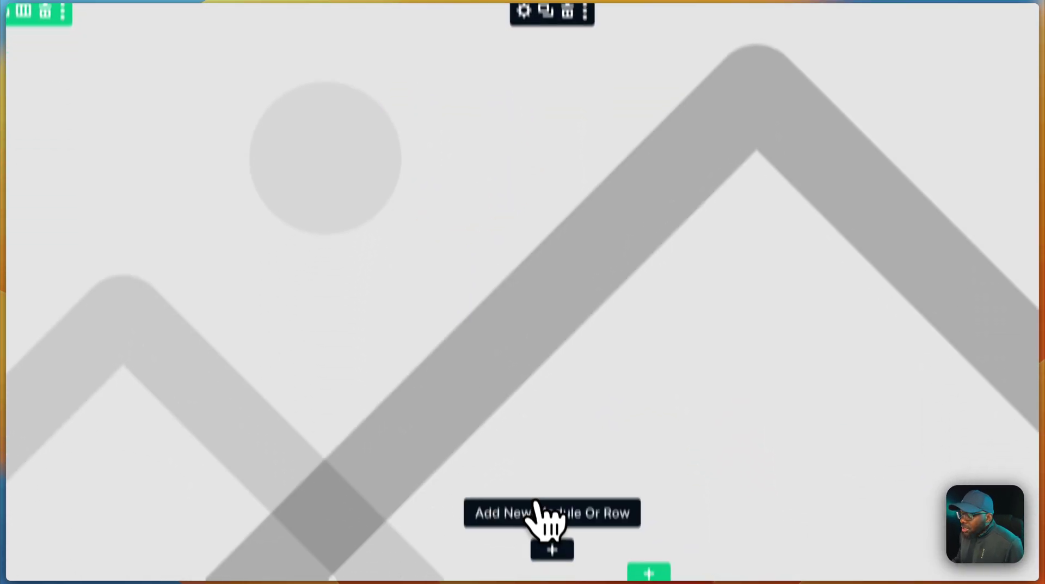
left_click(547, 541)
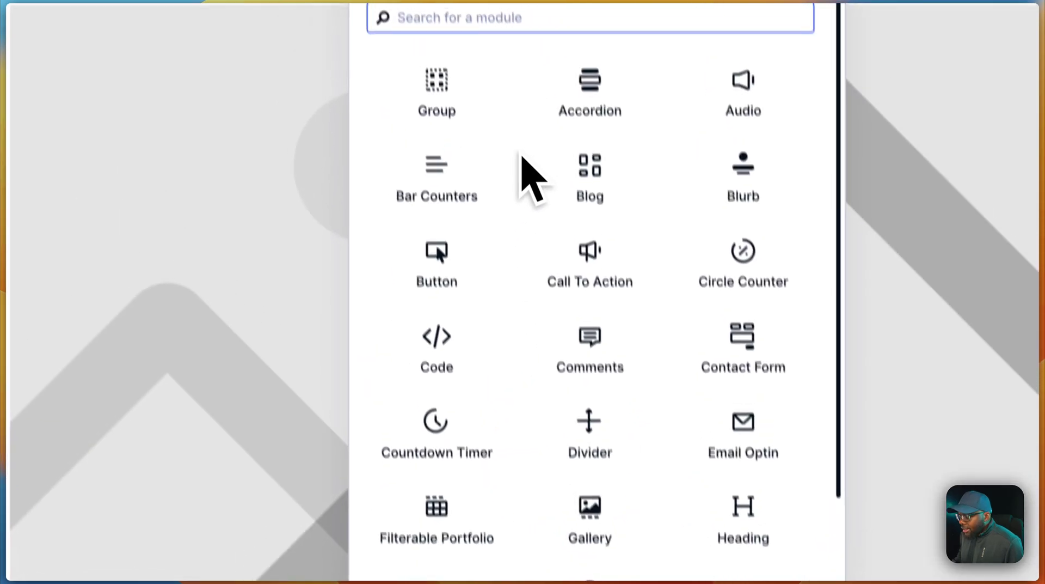
type("text")
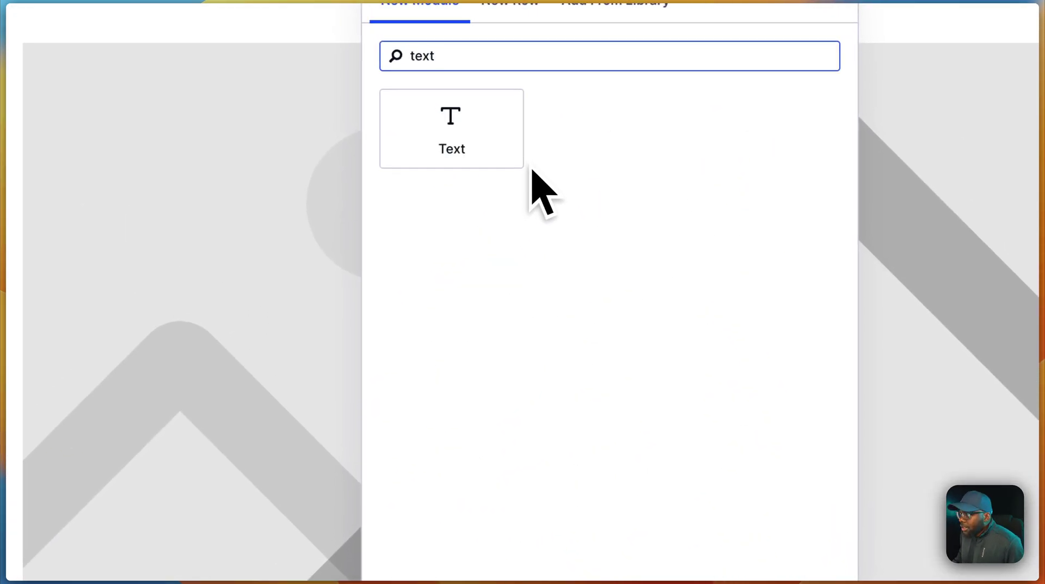
left_click(501, 150)
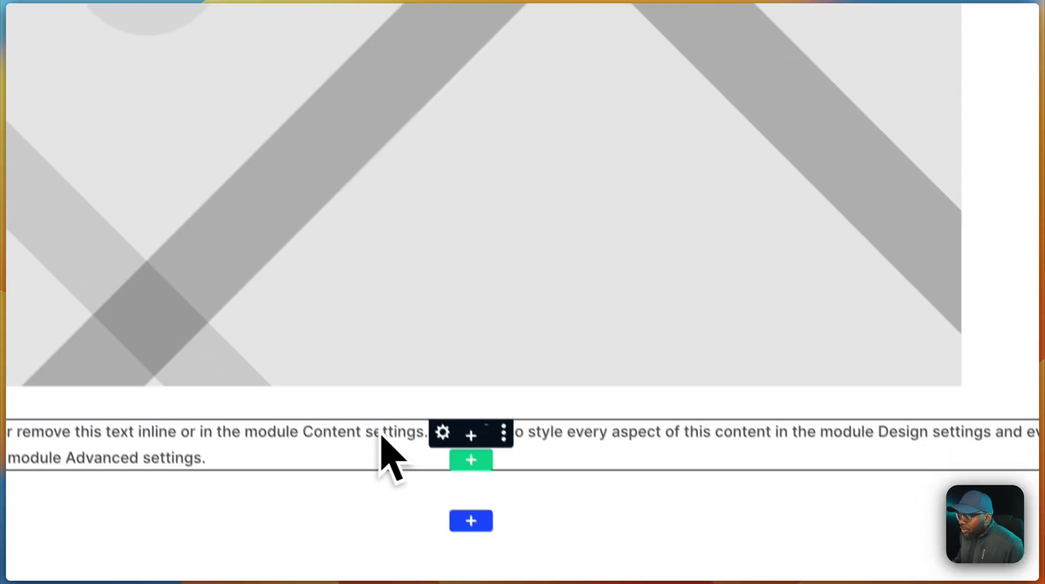
left_click(455, 412)
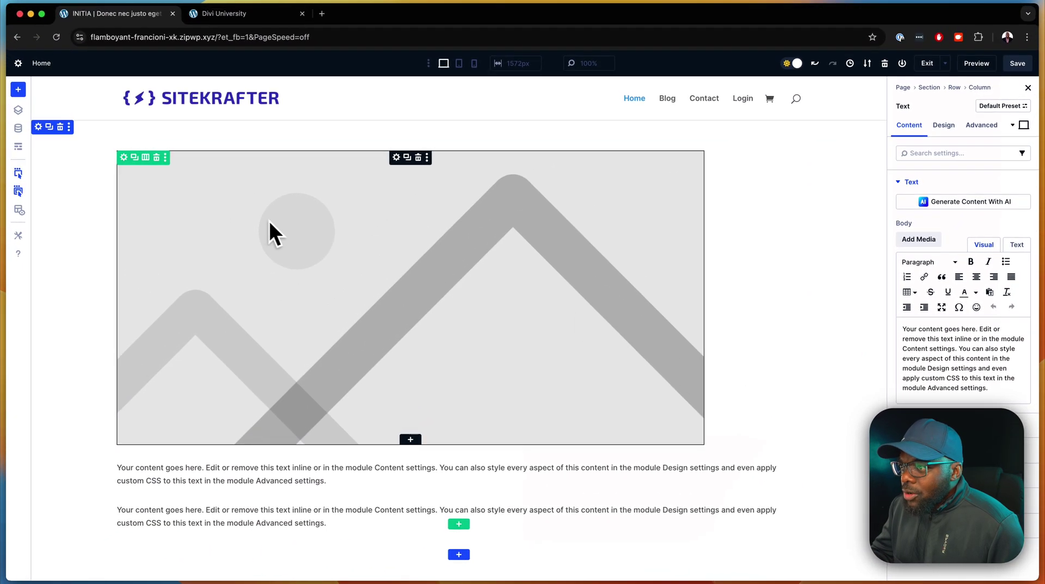
left_click(124, 158)
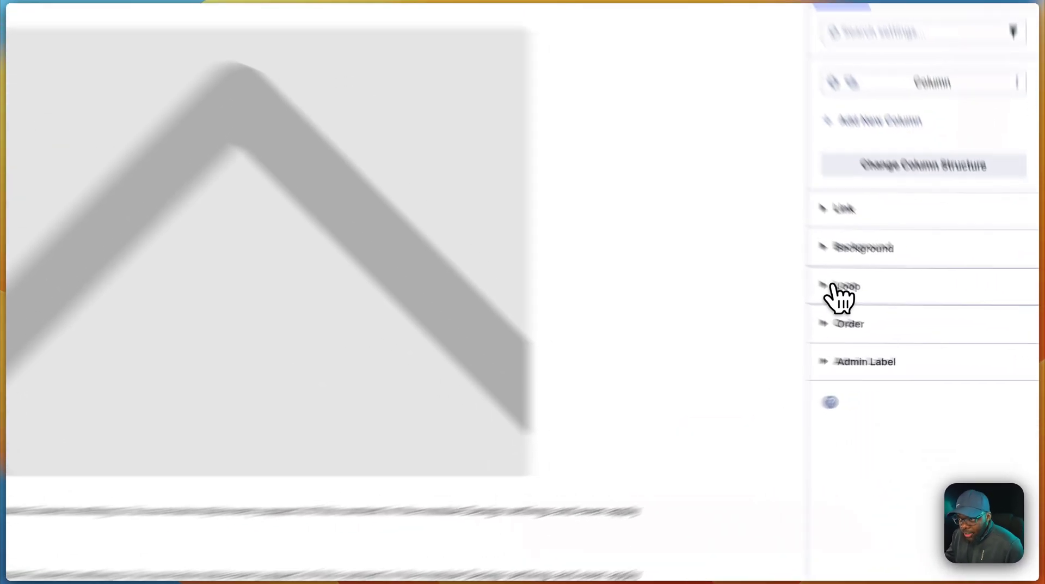
left_click(915, 318)
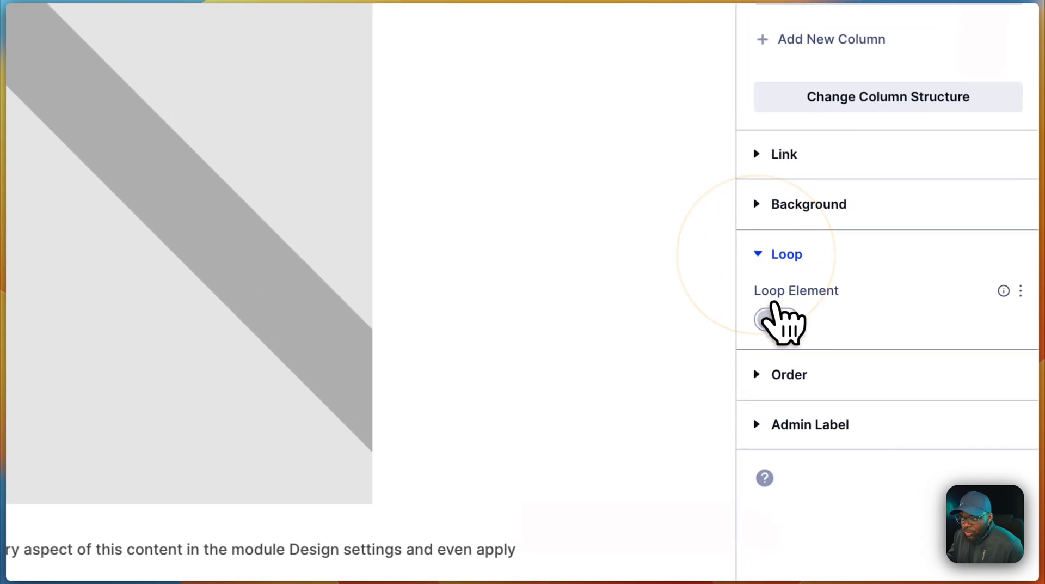
left_click(907, 352)
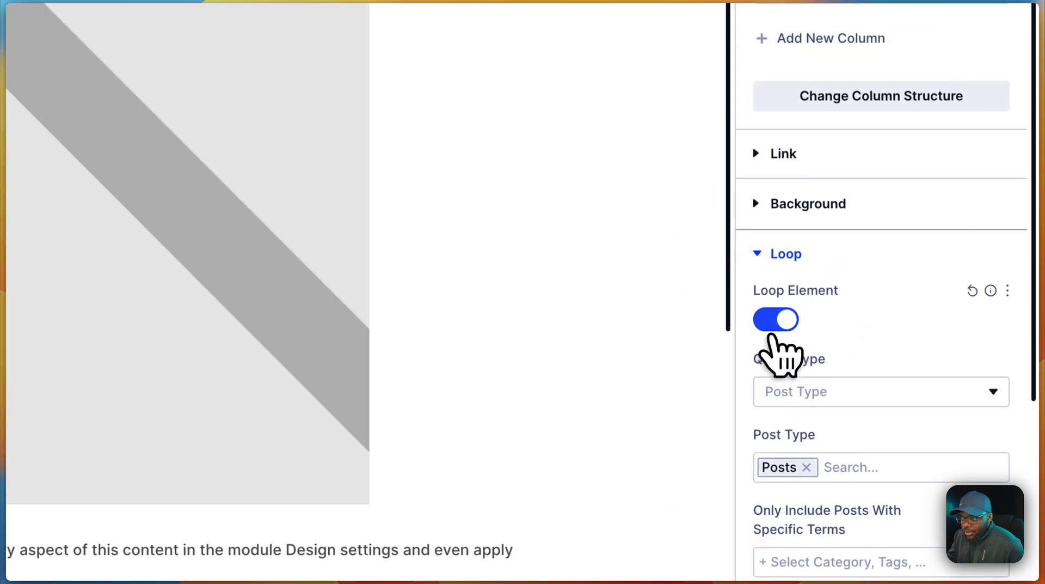
left_click(772, 329)
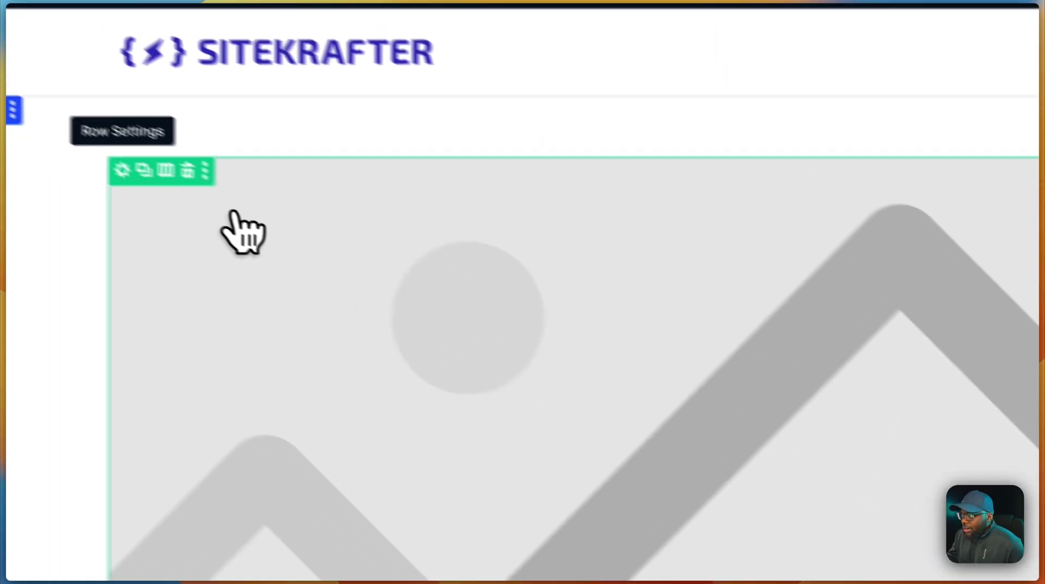
Enable the Loop Element option on the column inside the row.
left_click(122, 170)
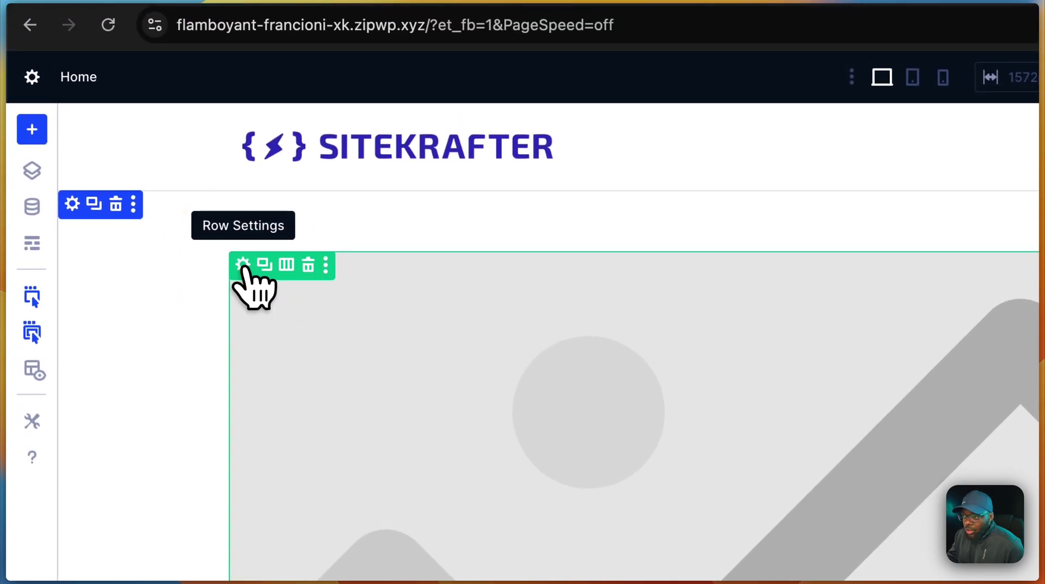
left_click(243, 267)
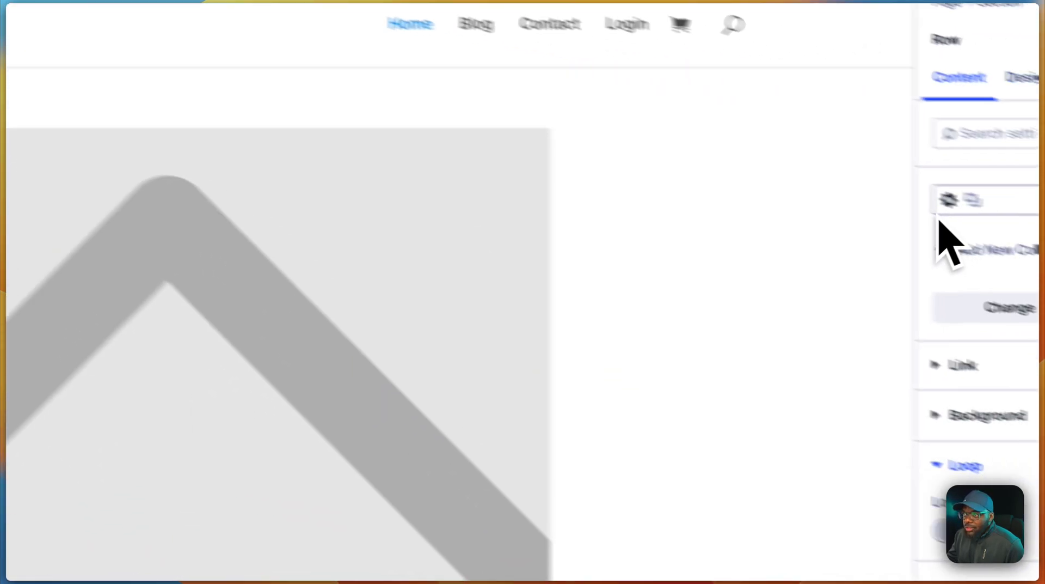
left_click(788, 173)
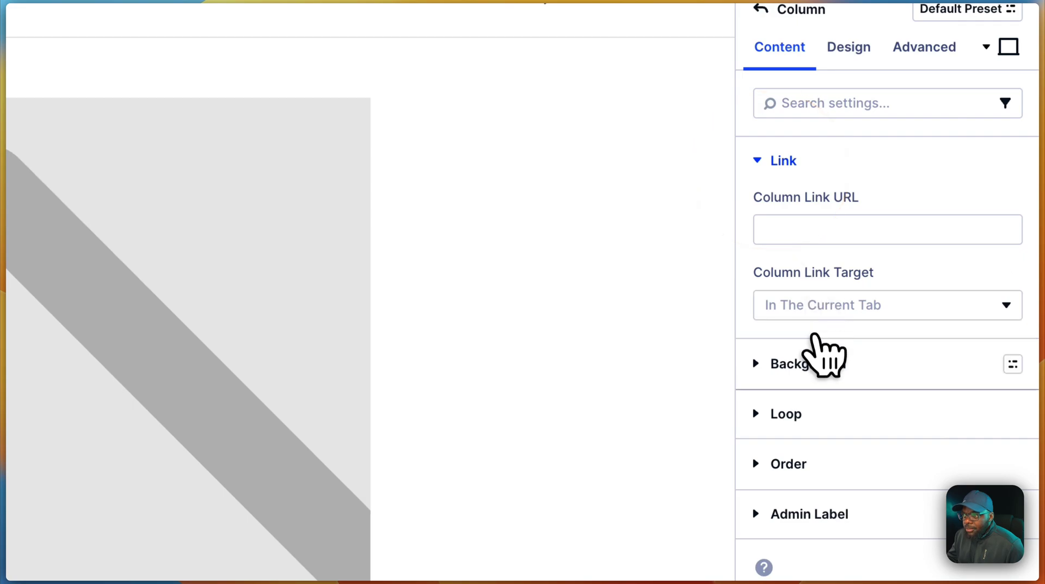
left_click(815, 414)
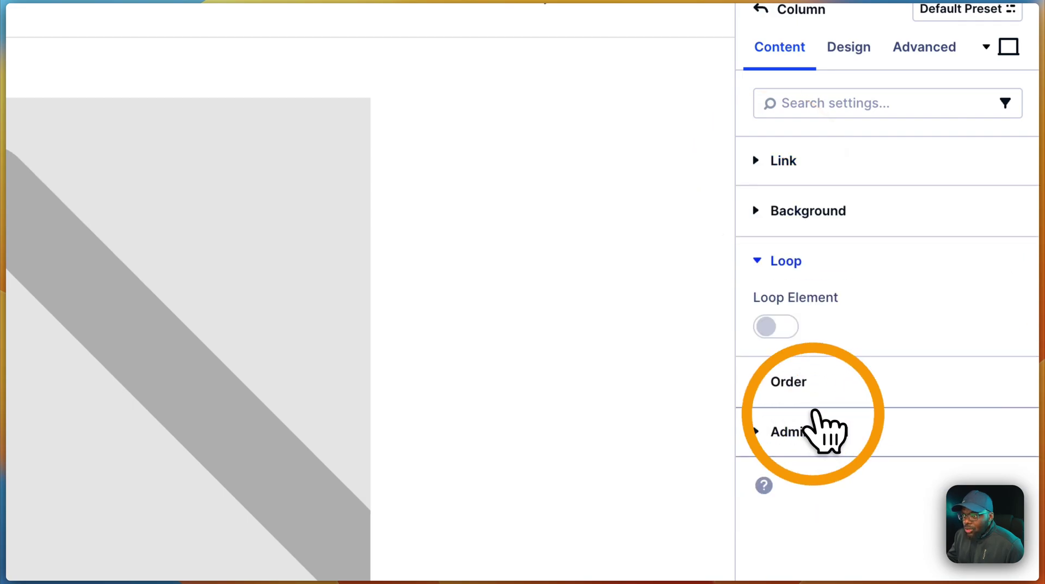
left_click(789, 327)
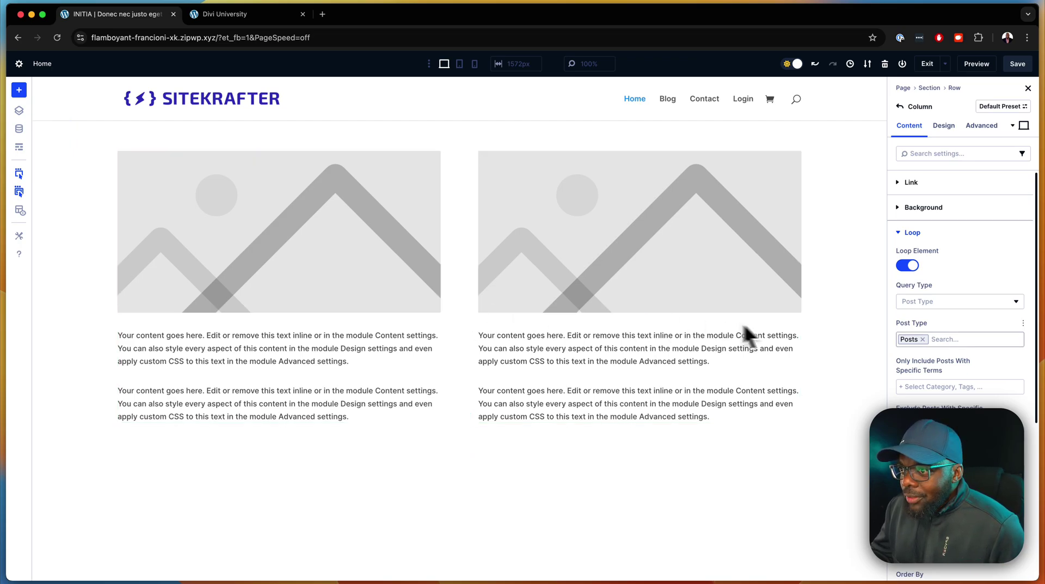
Set the Image module's dynamic content source to Loop Featured Image.
left_click(356, 235)
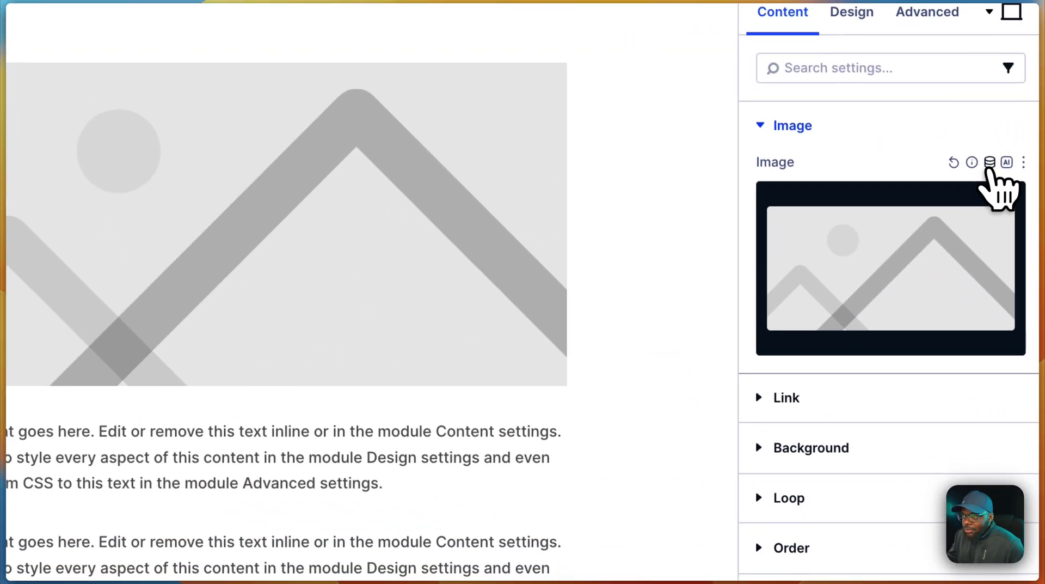
left_click(988, 161)
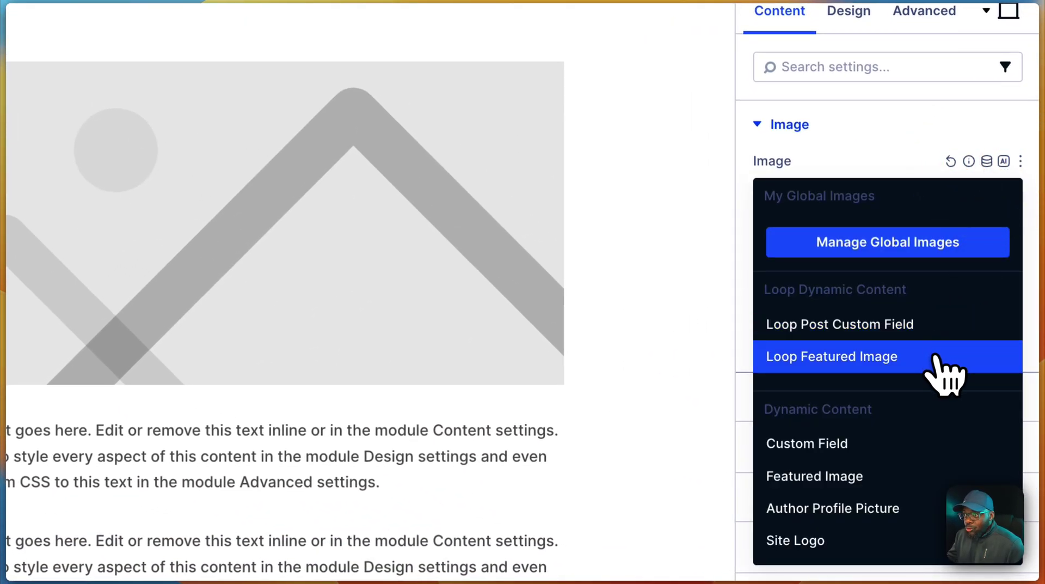
left_click(946, 371)
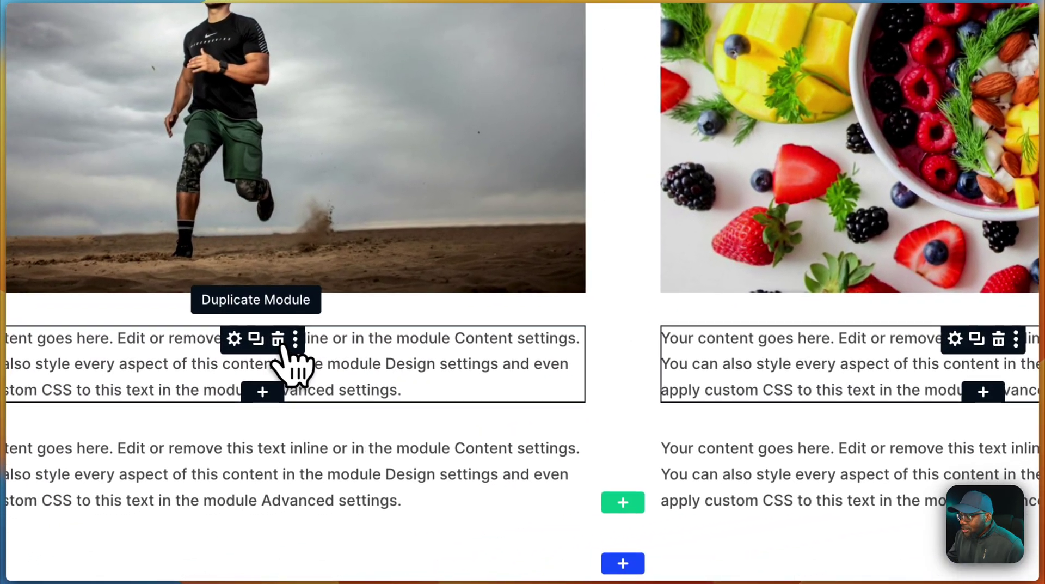
Link the first Text module's body to Loop Post Title and the second one's body to Loop Excerpt.
left_click(234, 338)
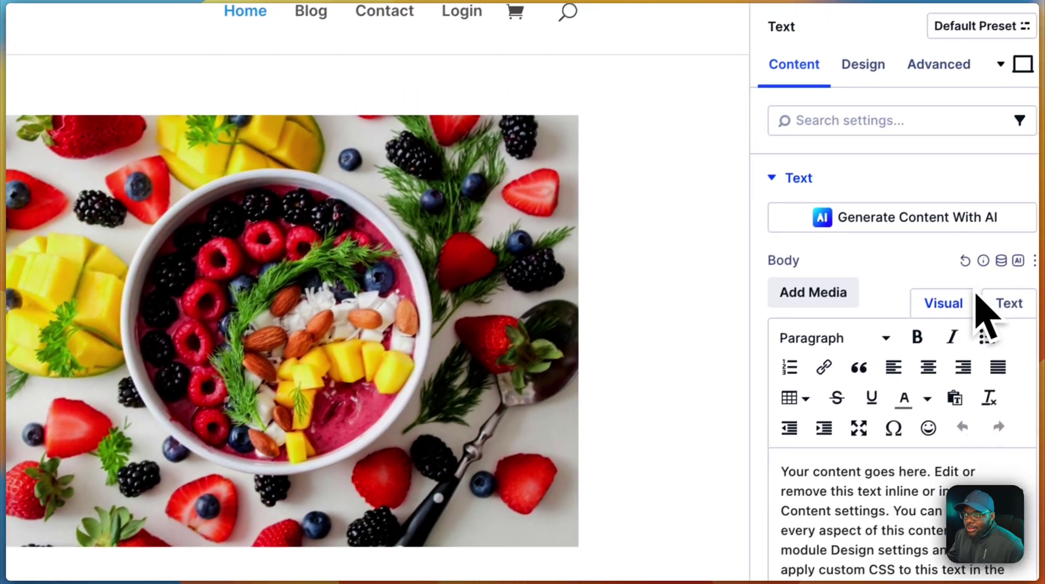
left_click(1001, 260)
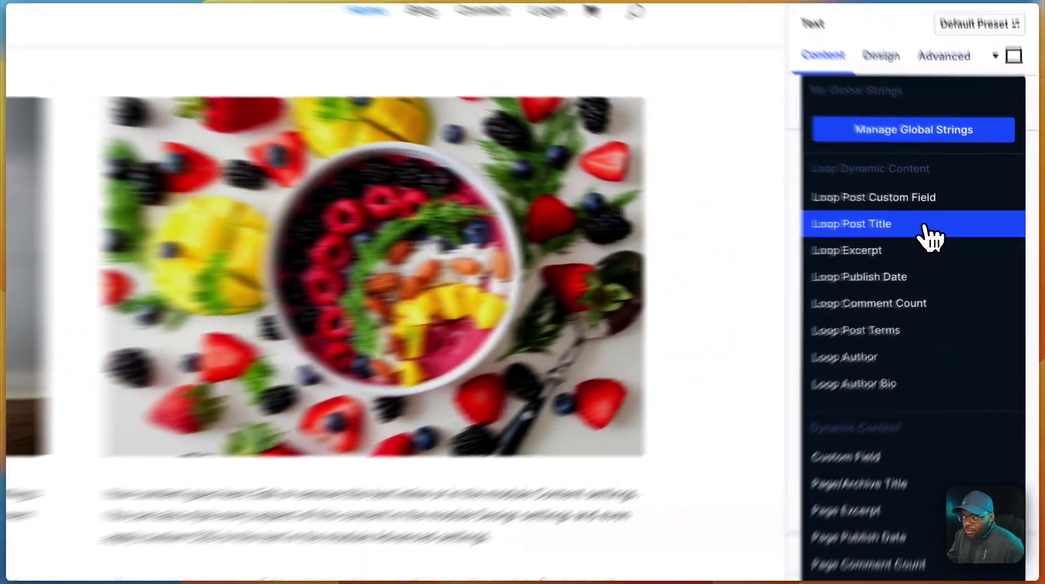
left_click(974, 235)
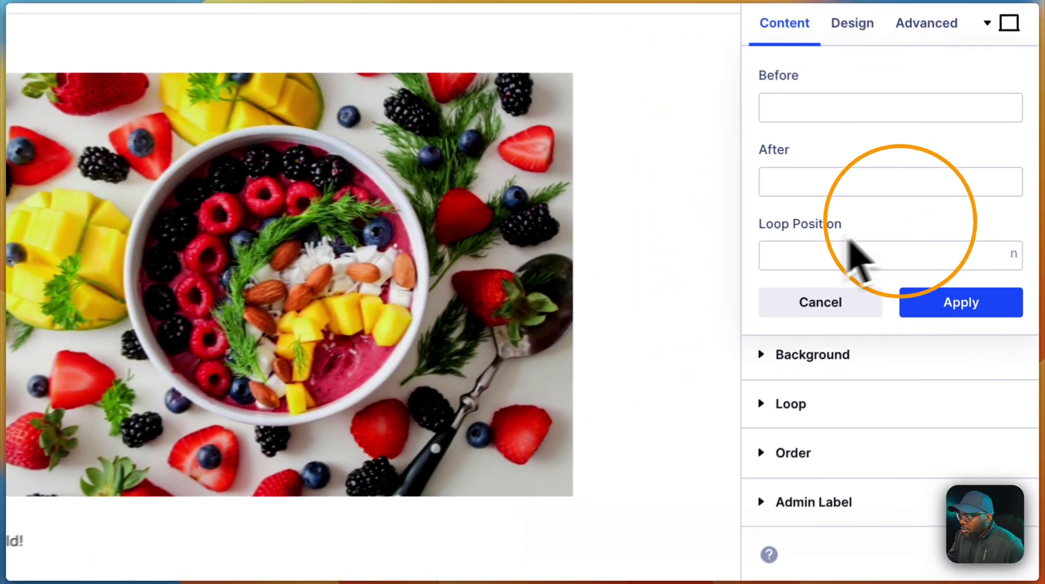
left_click(998, 268)
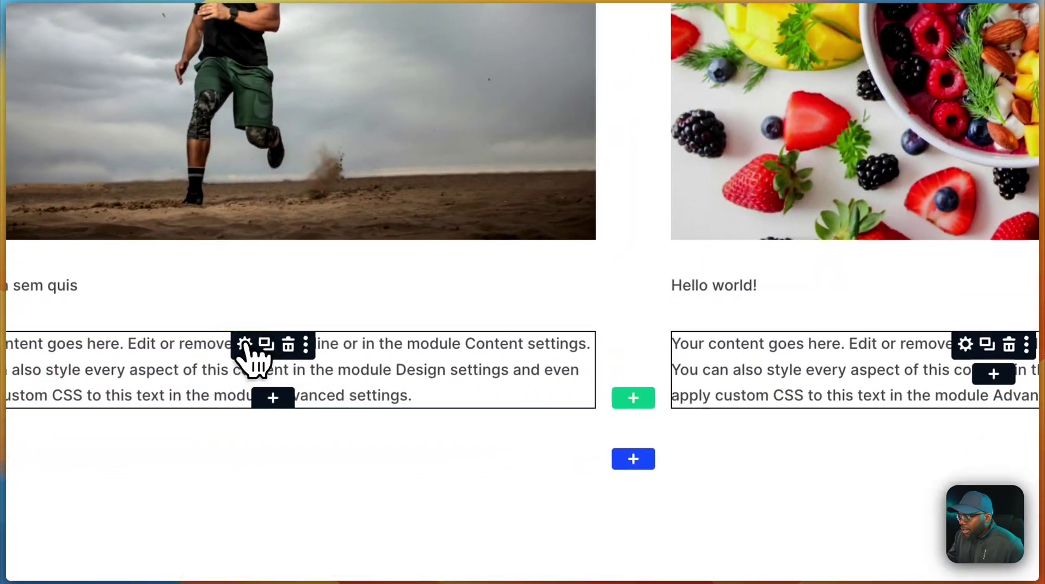
left_click(183, 365)
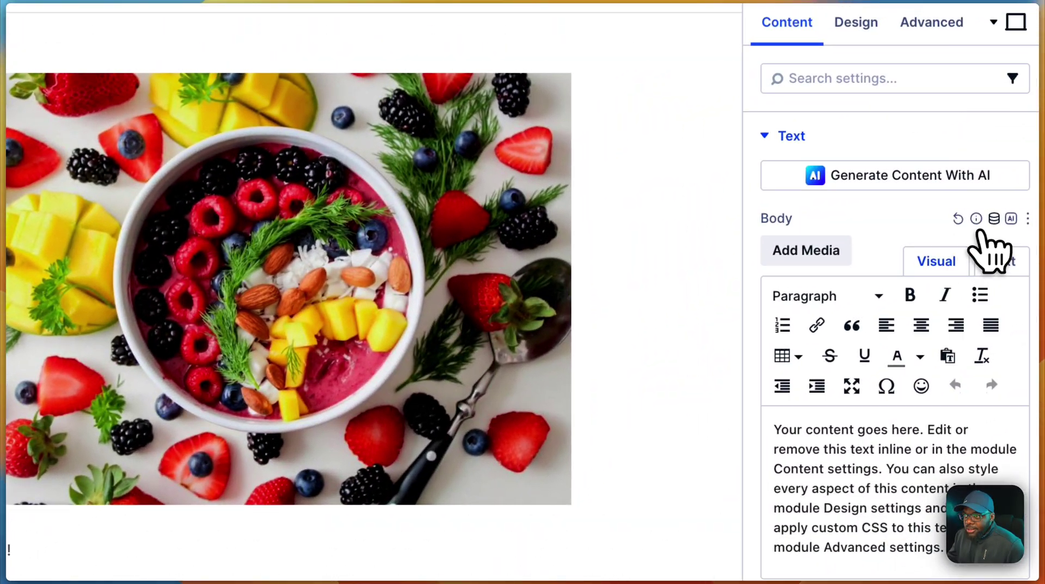
left_click(990, 219)
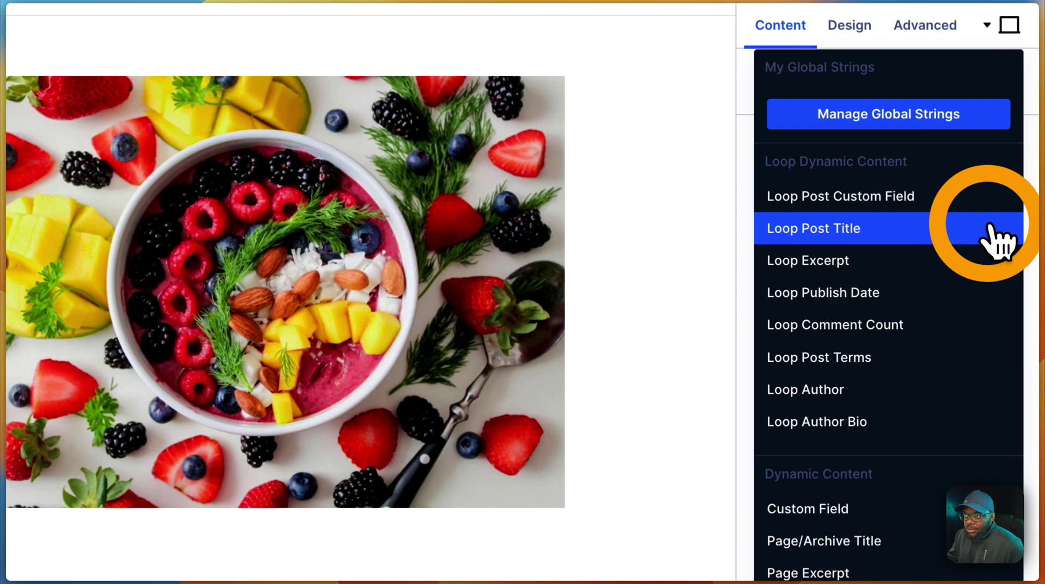
left_click(904, 263)
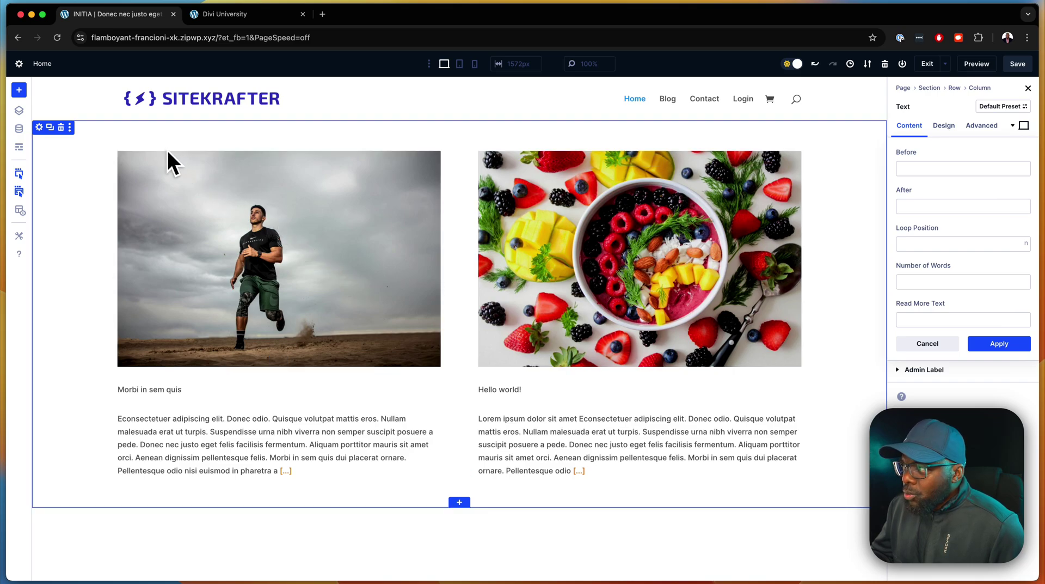
Delete the looped row and insert a new single-column row in the same section.
left_click(157, 143)
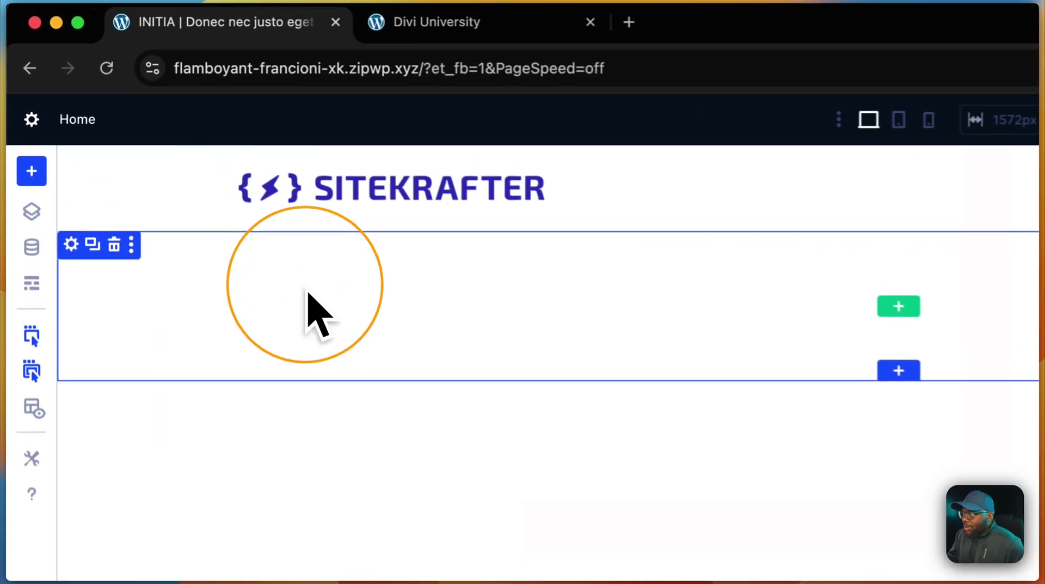
left_click(307, 293)
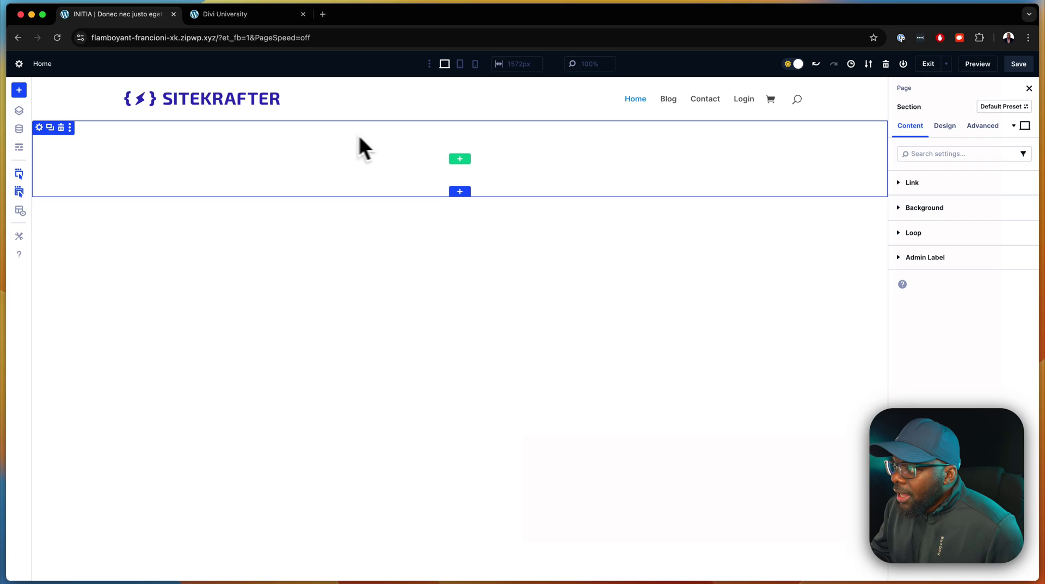
left_click(462, 159)
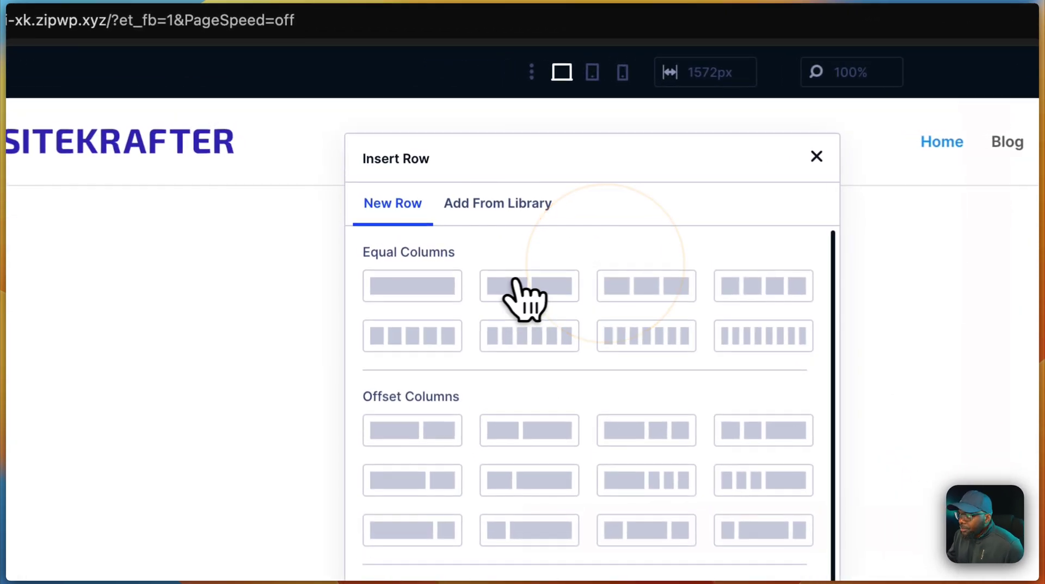
left_click(385, 169)
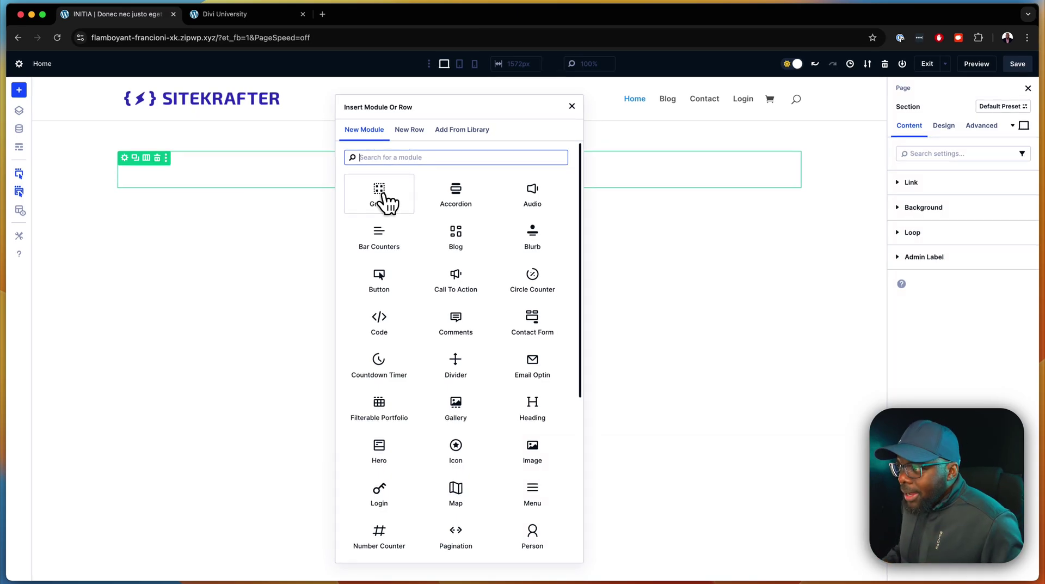
Insert a Group module in the new row and place a Heading module inside it.
left_click(388, 201)
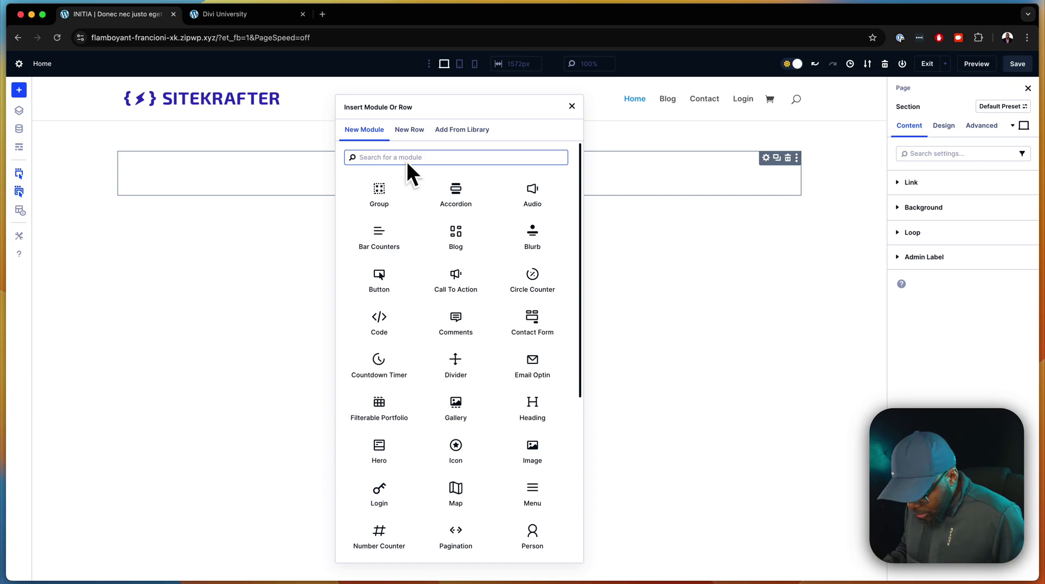
type("head")
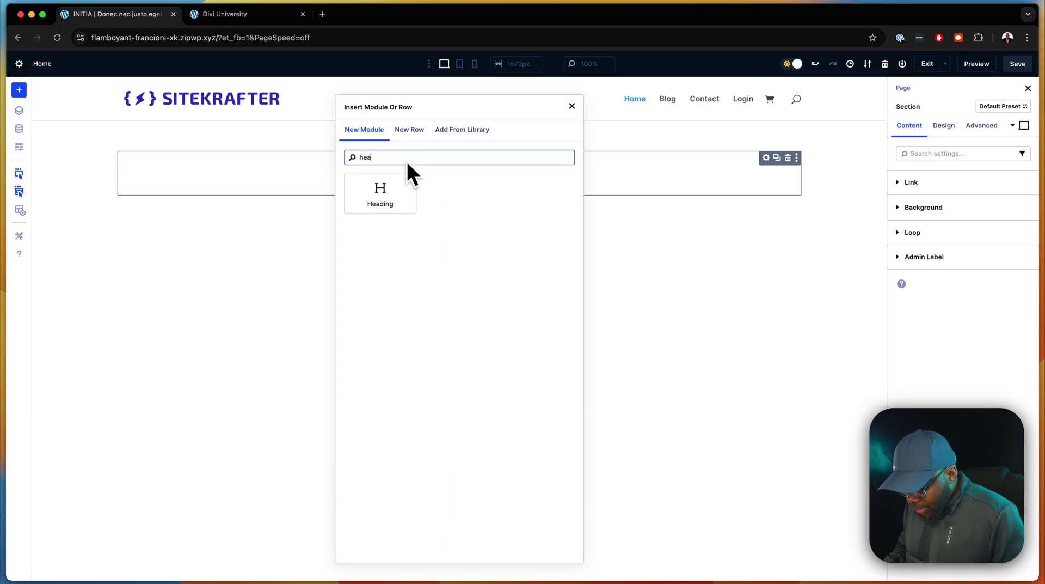
left_click(409, 188)
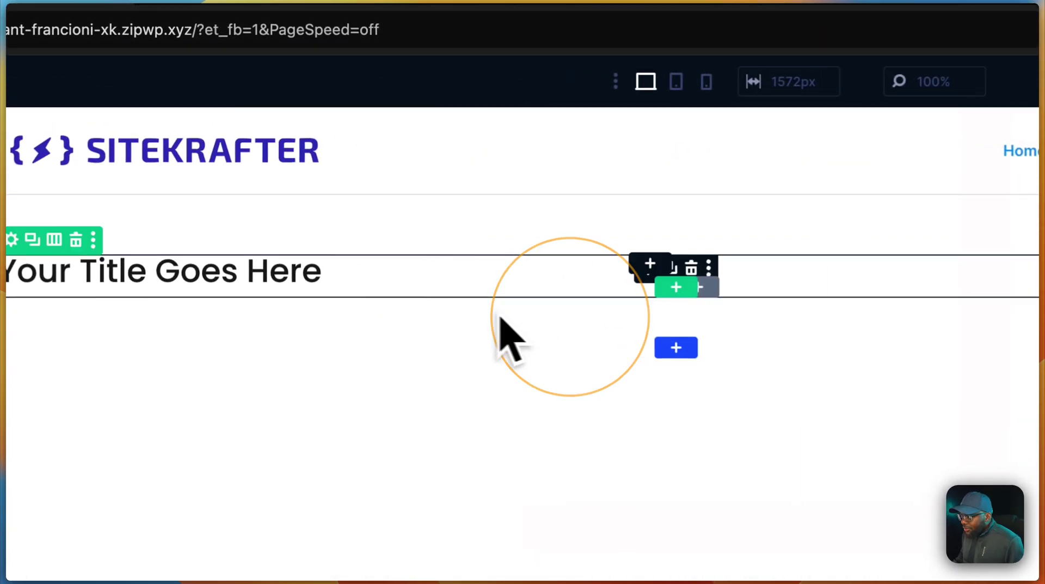
Insert an Image module below the Heading inside the Group.
left_click(653, 266)
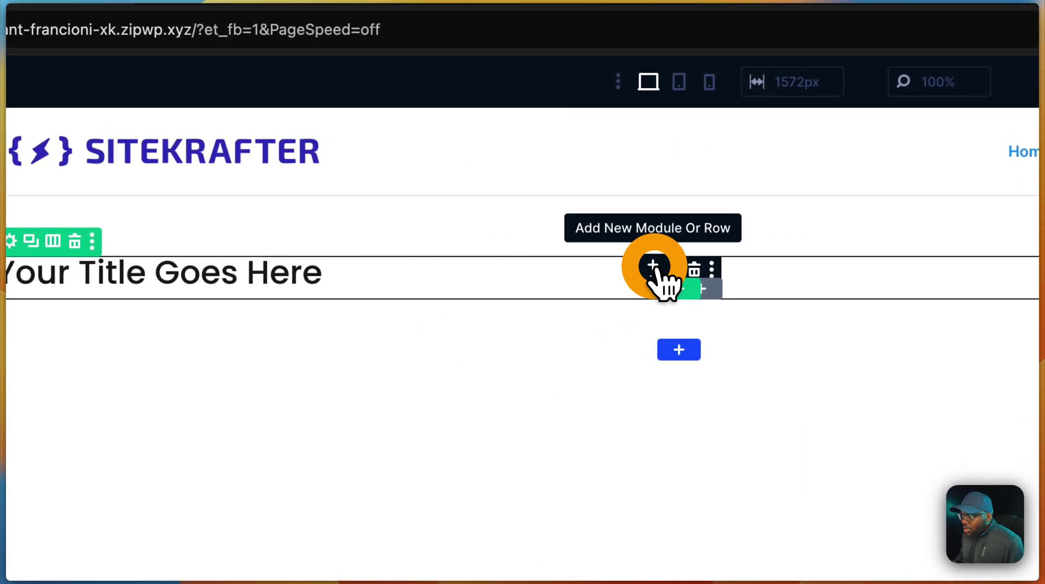
type("i")
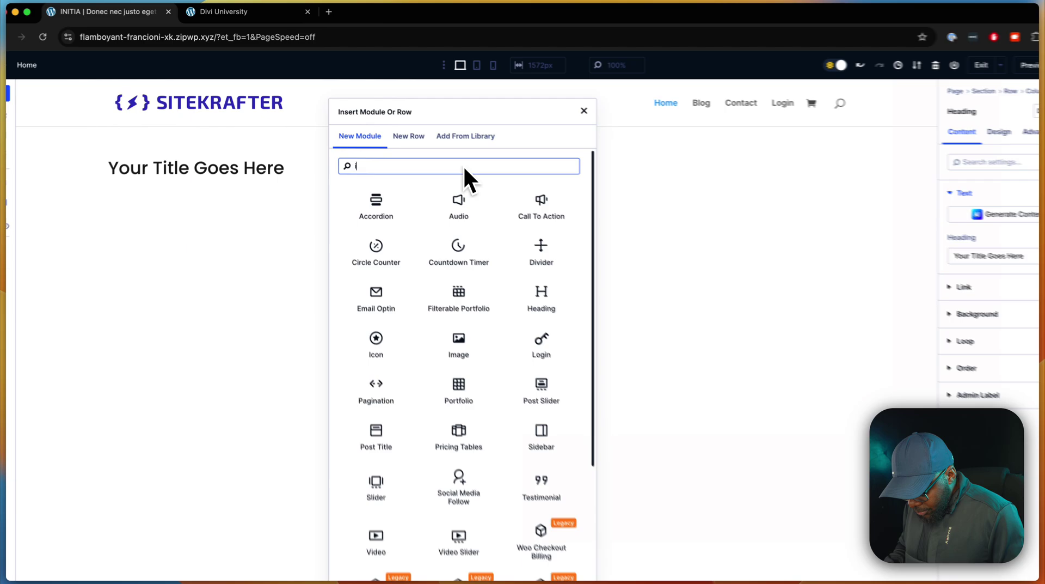
type("mage")
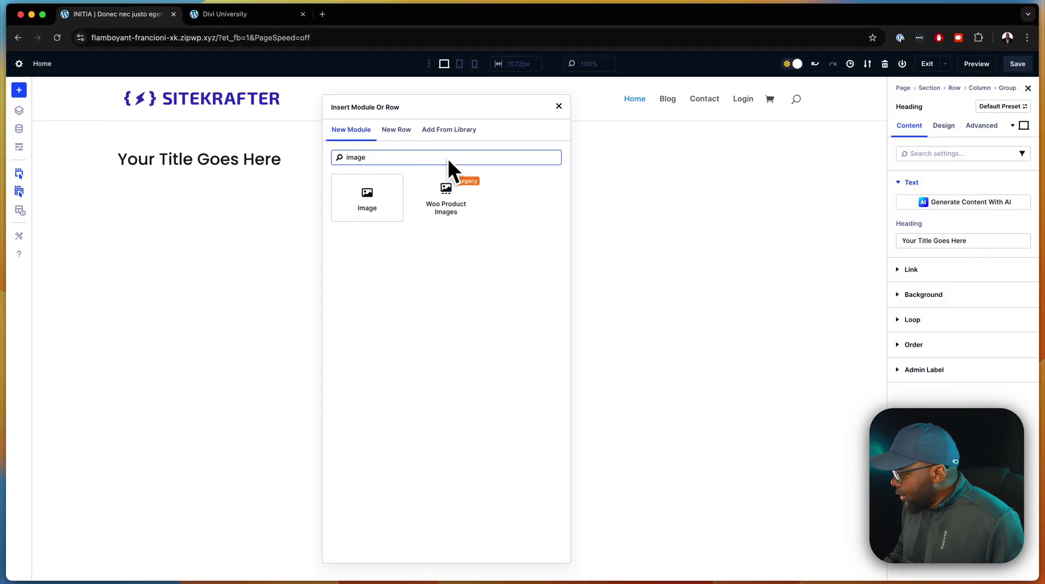
left_click(442, 199)
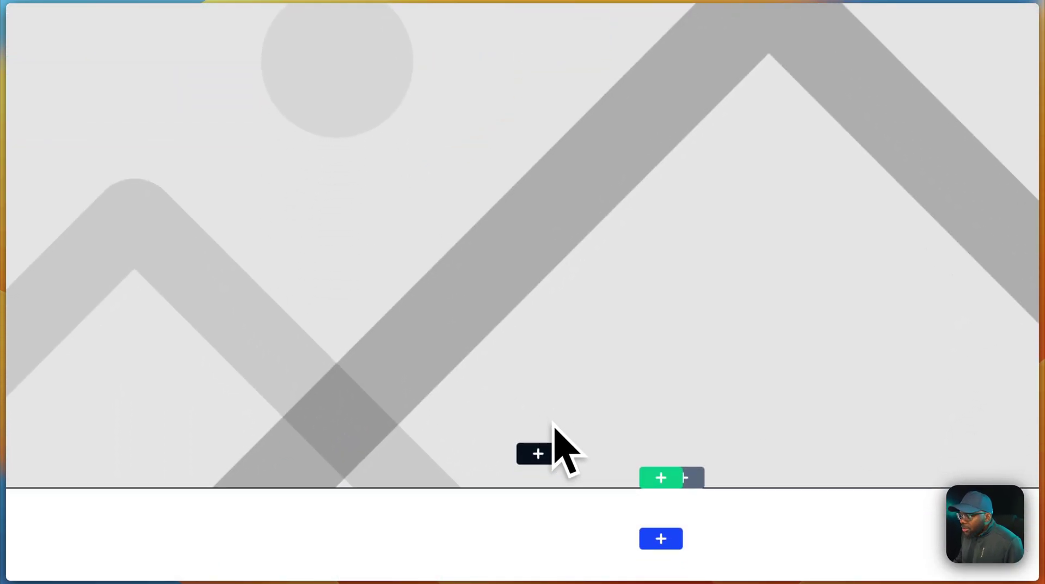
Add two Text modules below the Image module inside the Group.
left_click(539, 452)
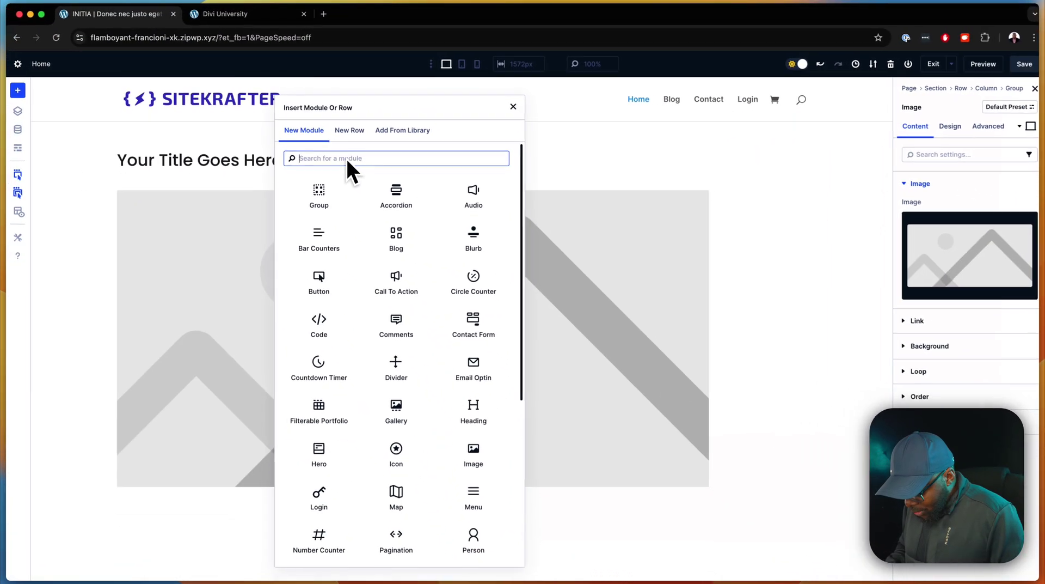
type("text")
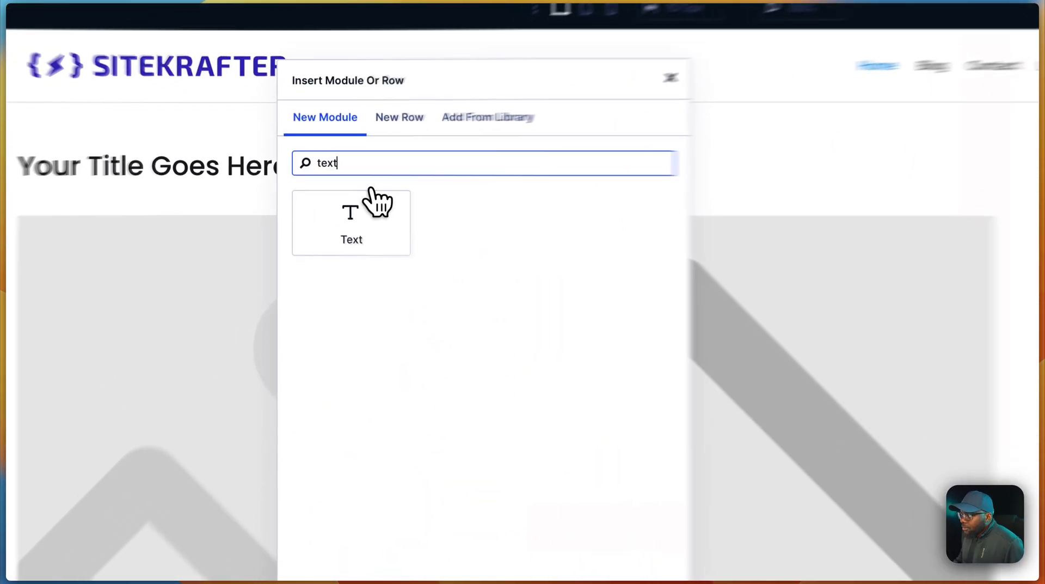
left_click(332, 179)
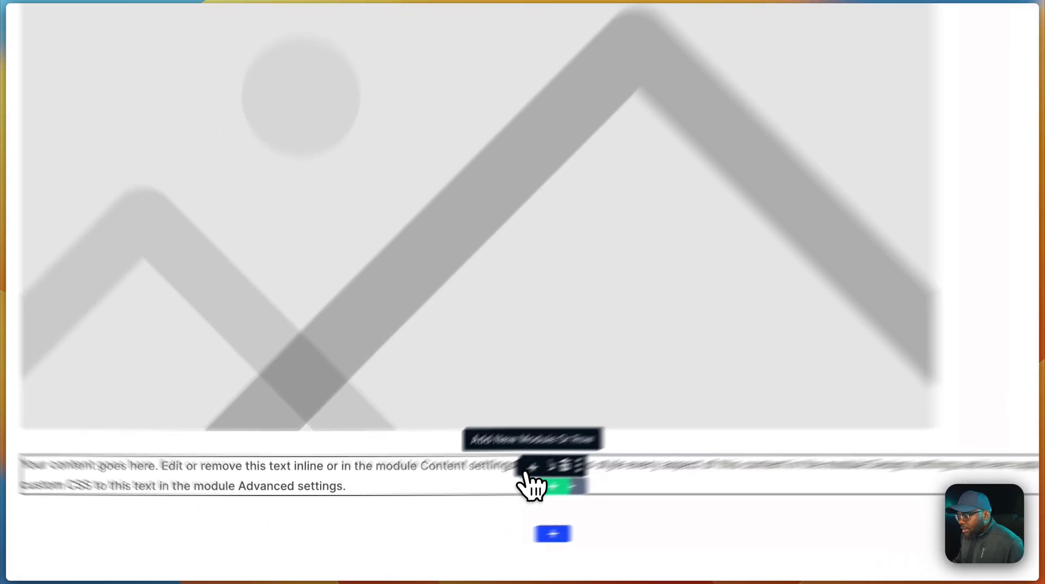
left_click(446, 508)
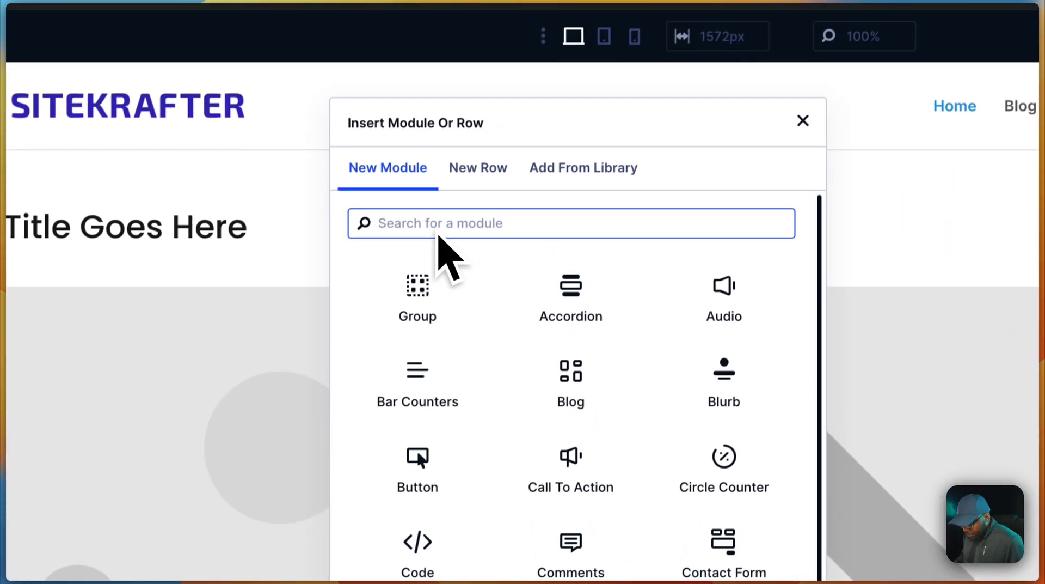
type("text")
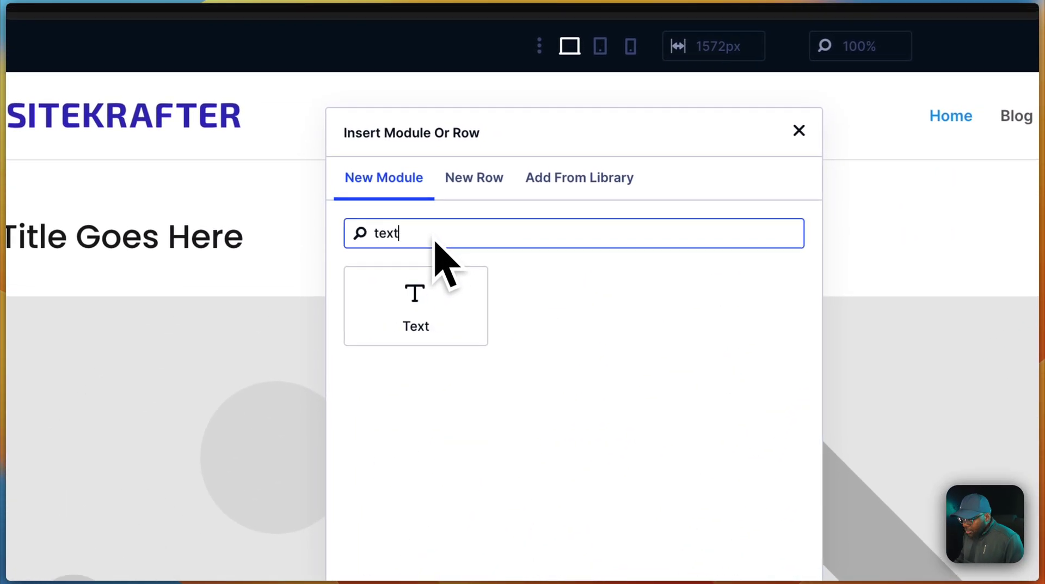
left_click_drag(430, 272, 683, 325)
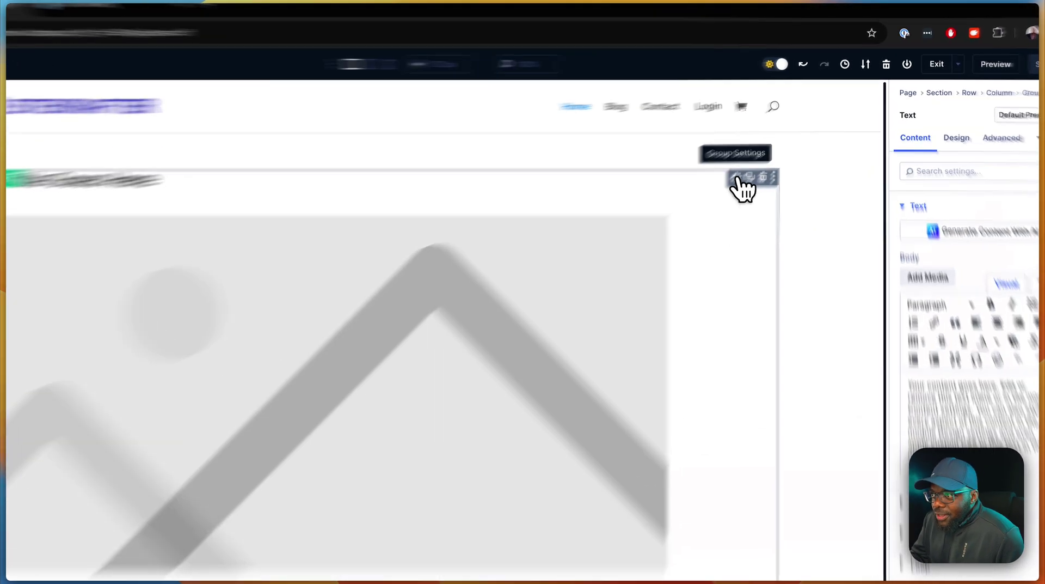
Turn on Loop Element for the Group module and look over the repeated groups on the page.
left_click(761, 158)
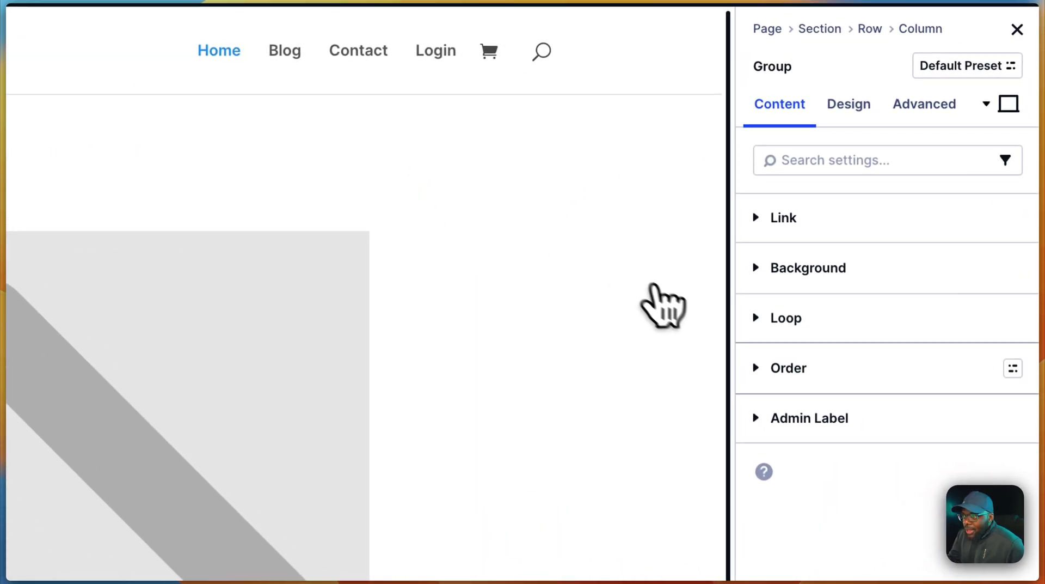
left_click(832, 336)
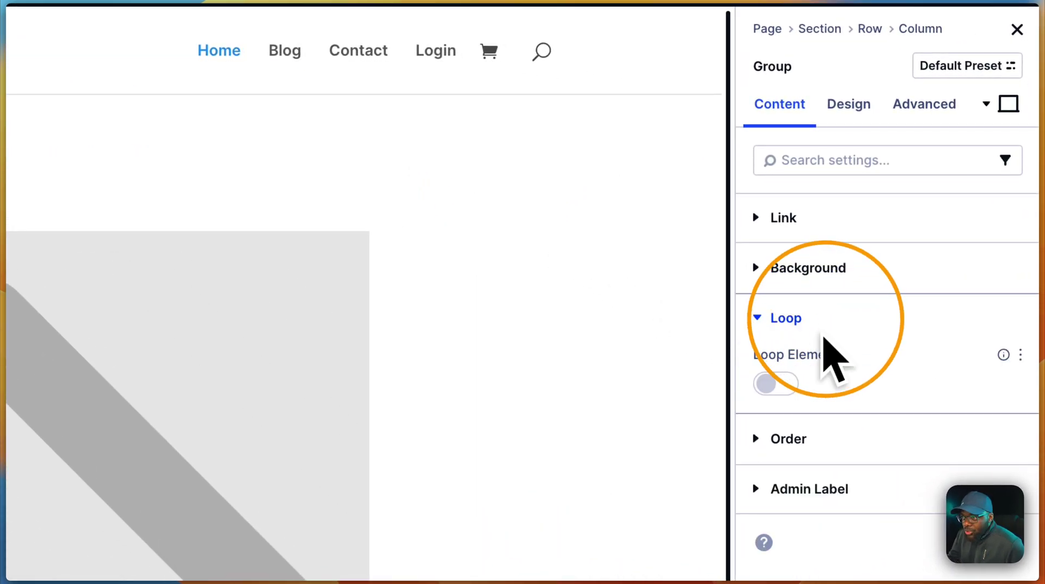
left_click(784, 384)
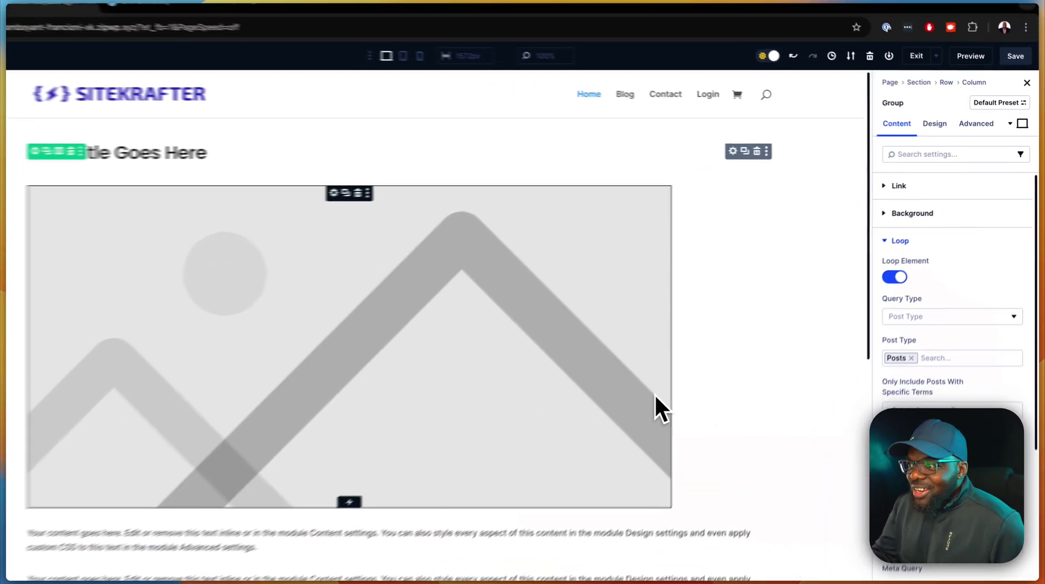
scroll(655, 393, "down", 6)
scroll(668, 383, "down", 3)
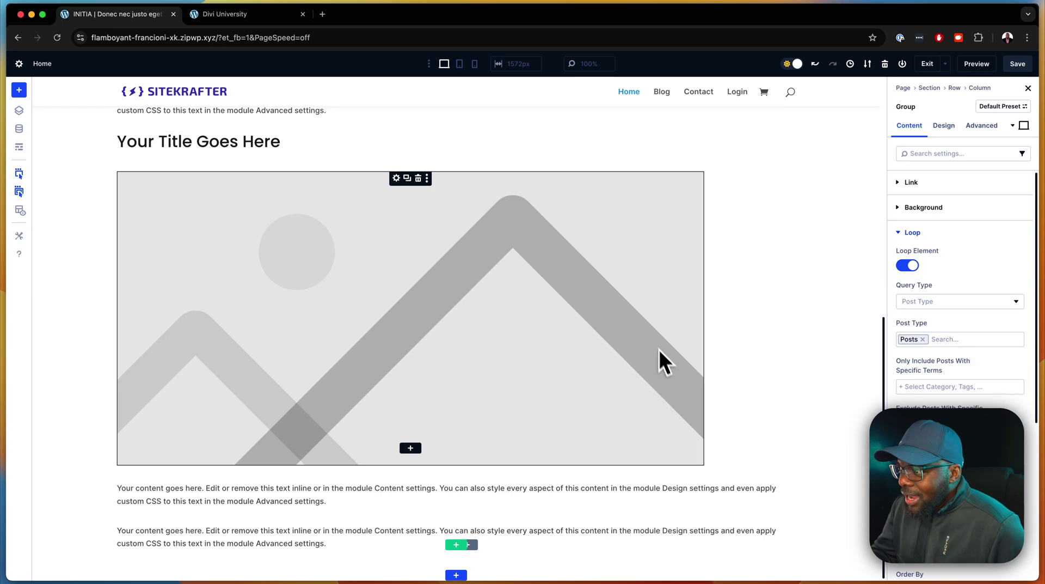
scroll(659, 348, "down", 10)
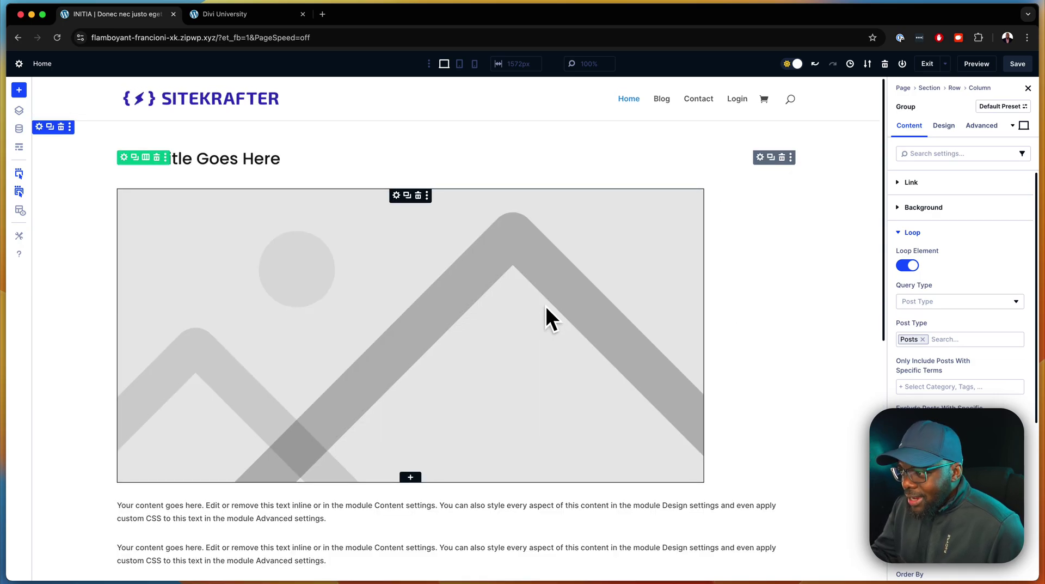
Clear the post type in the Group's loop settings and select Posts again.
left_click(397, 195)
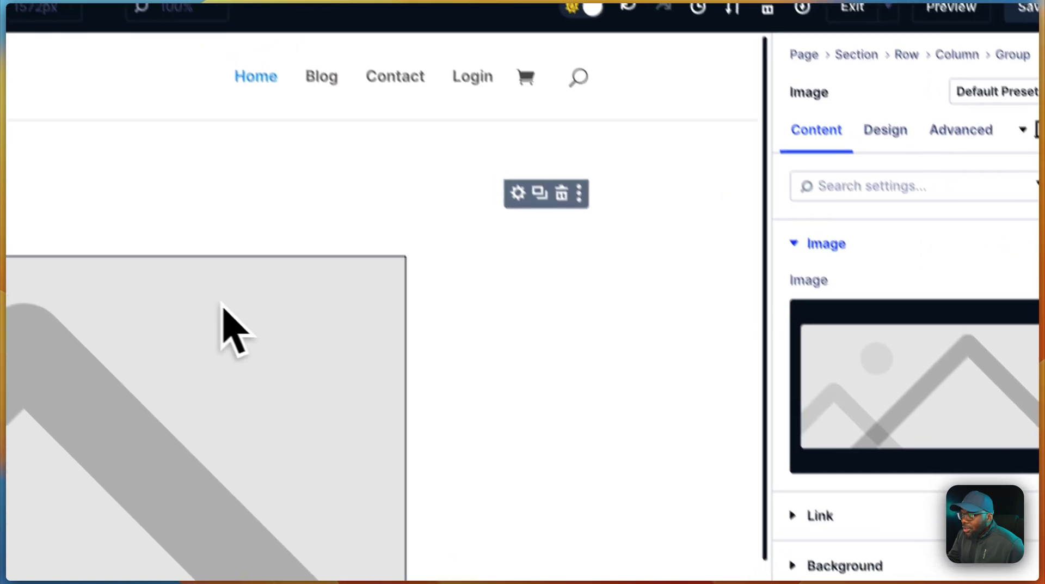
left_click(518, 193)
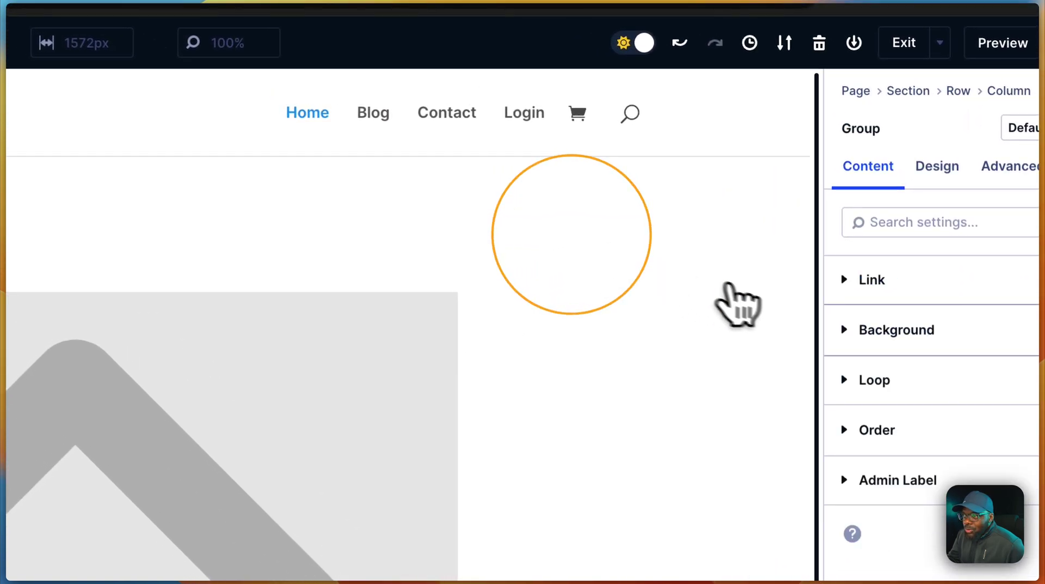
left_click(898, 379)
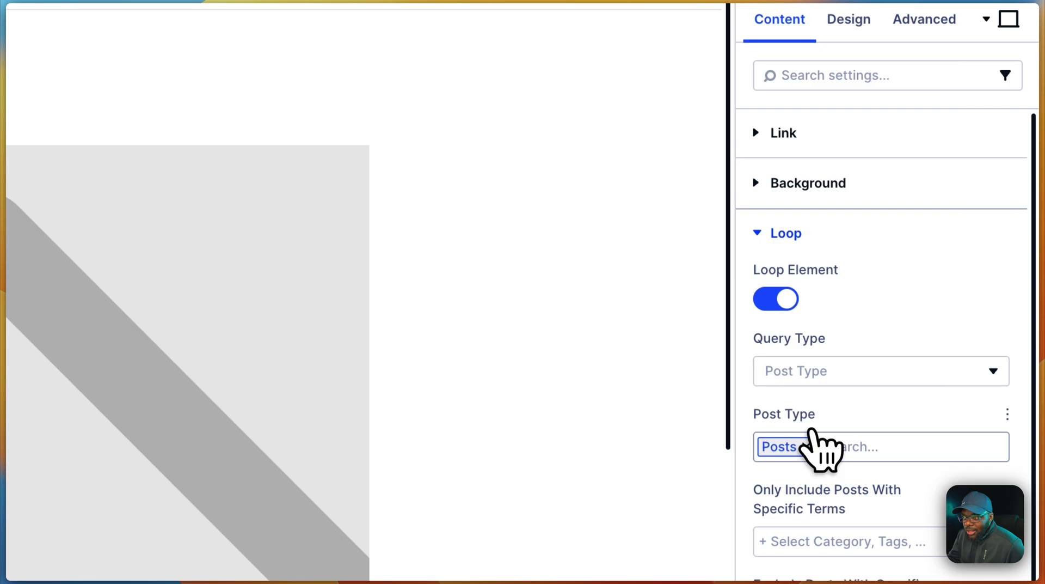
left_click(806, 445)
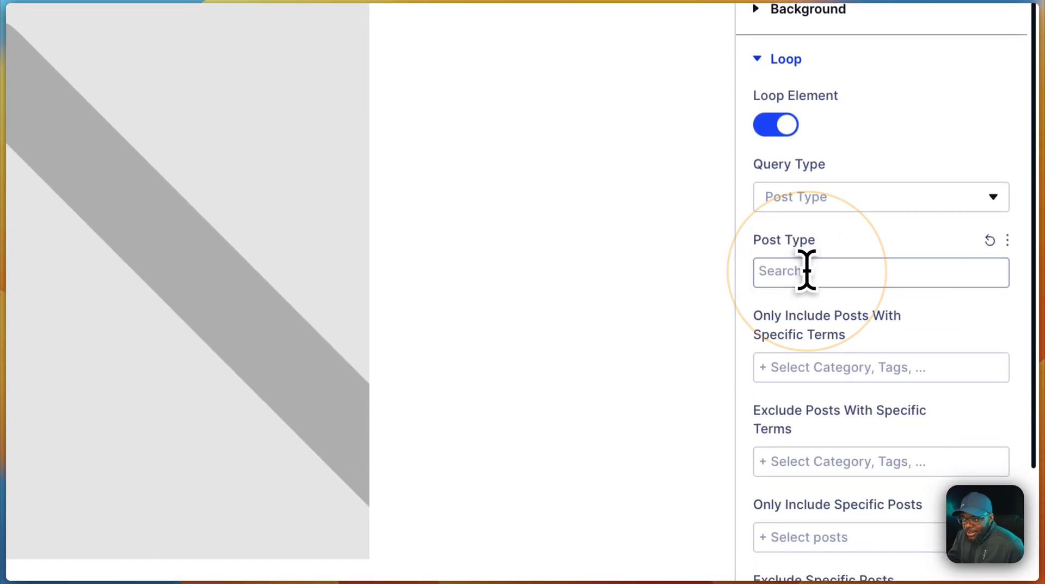
left_click(807, 270)
scroll(852, 346, "down", 1)
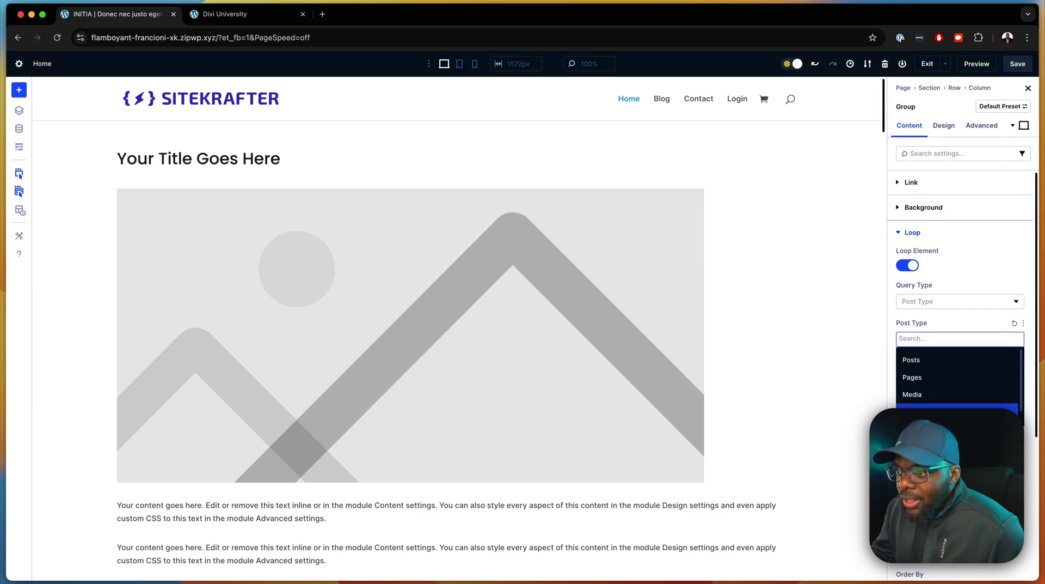
left_click(947, 362)
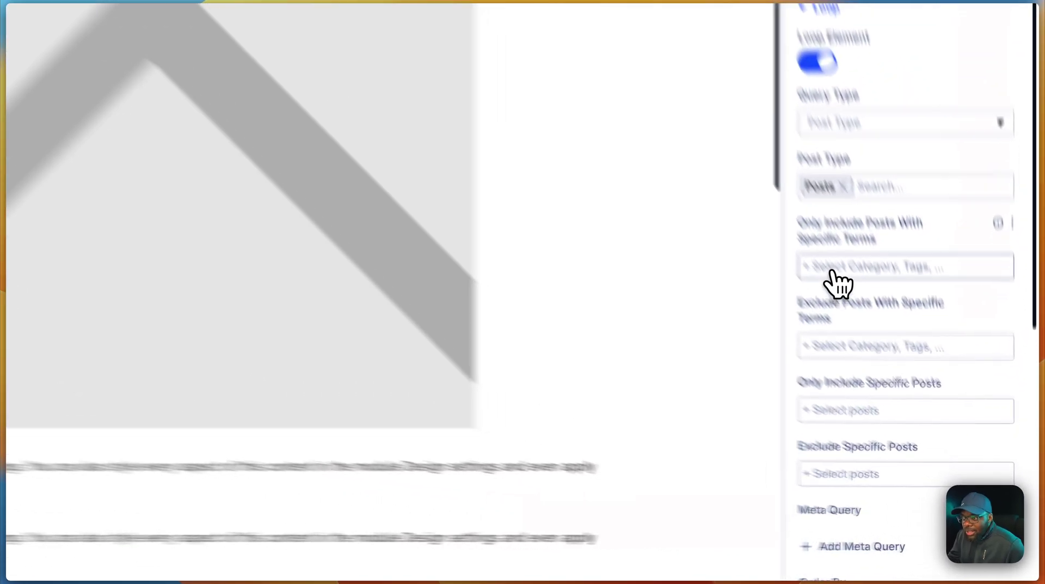
Limit the Group's loop to posts with the term Category A and check the options for excluding terms.
left_click(920, 386)
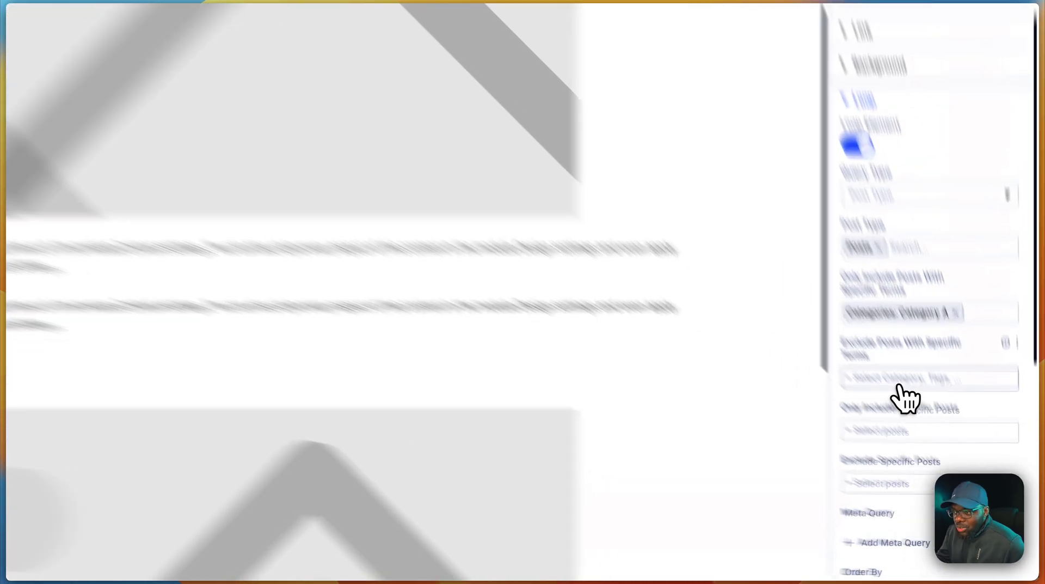
left_click(912, 423)
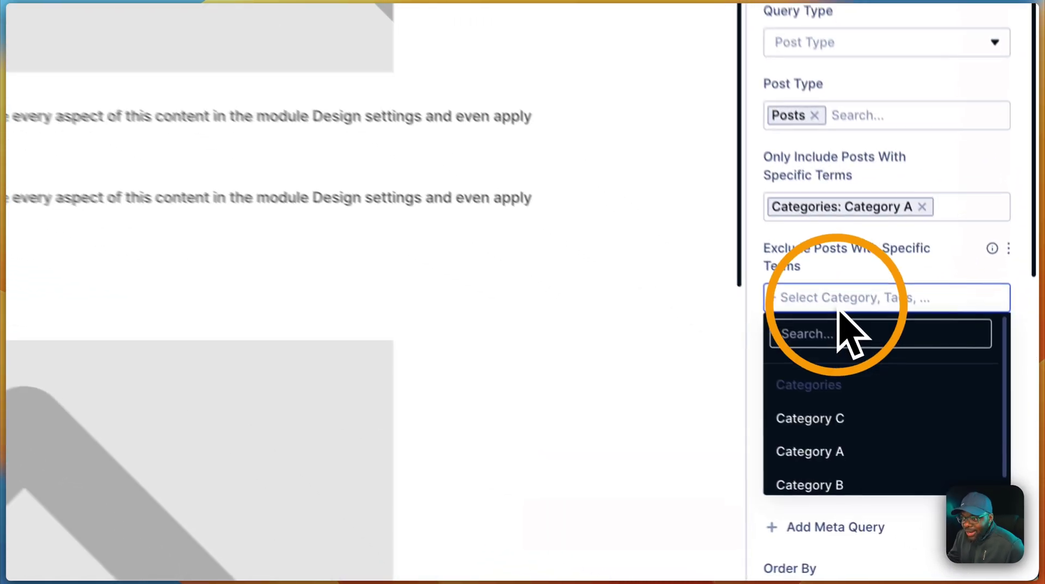
left_click(899, 287)
scroll(877, 408, "down", 1)
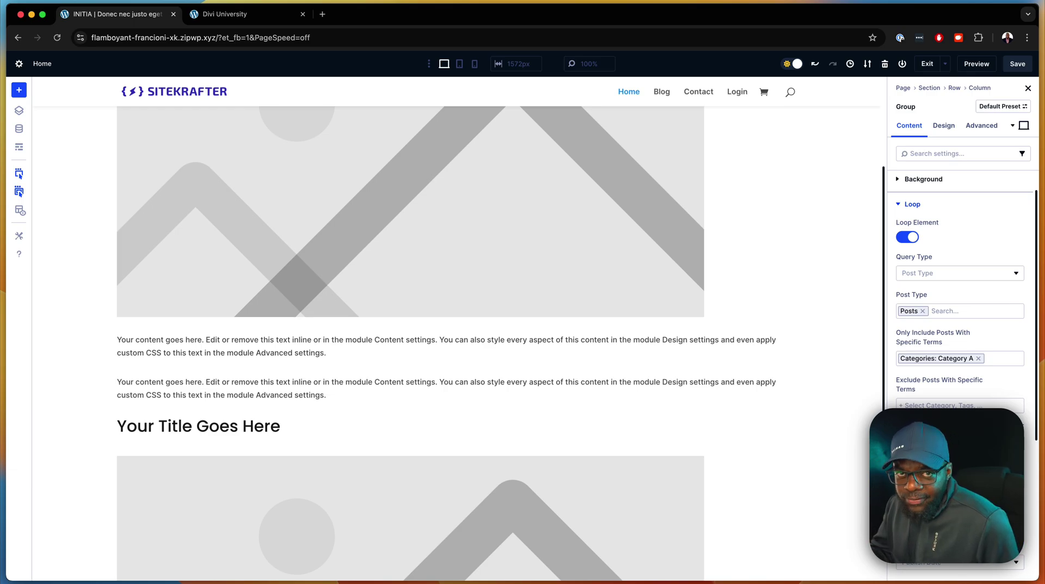
Link the Heading module's text to the dynamic content Loop Post Title.
scroll(666, 350, "up", 3)
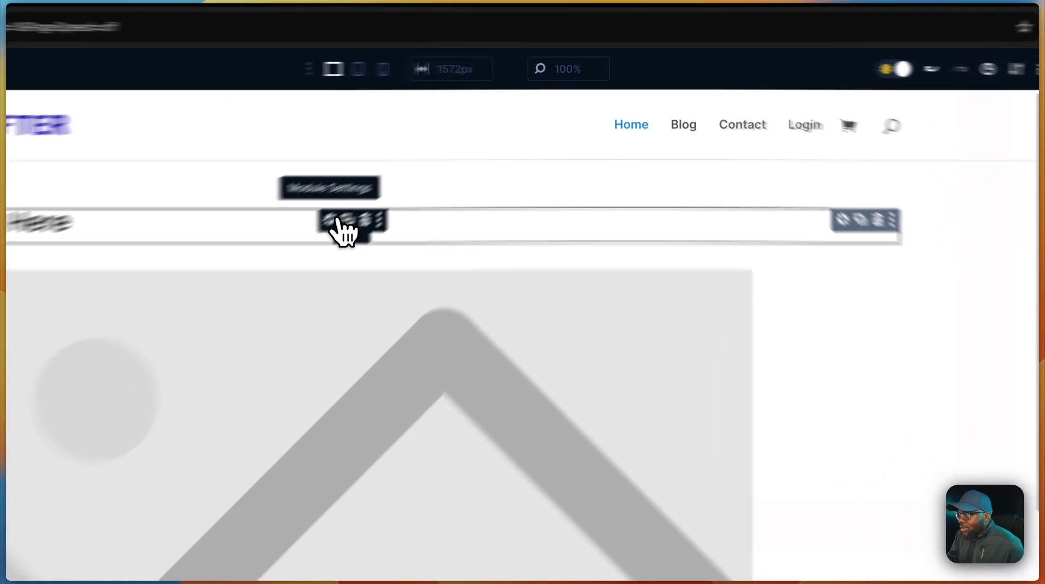
left_click(442, 156)
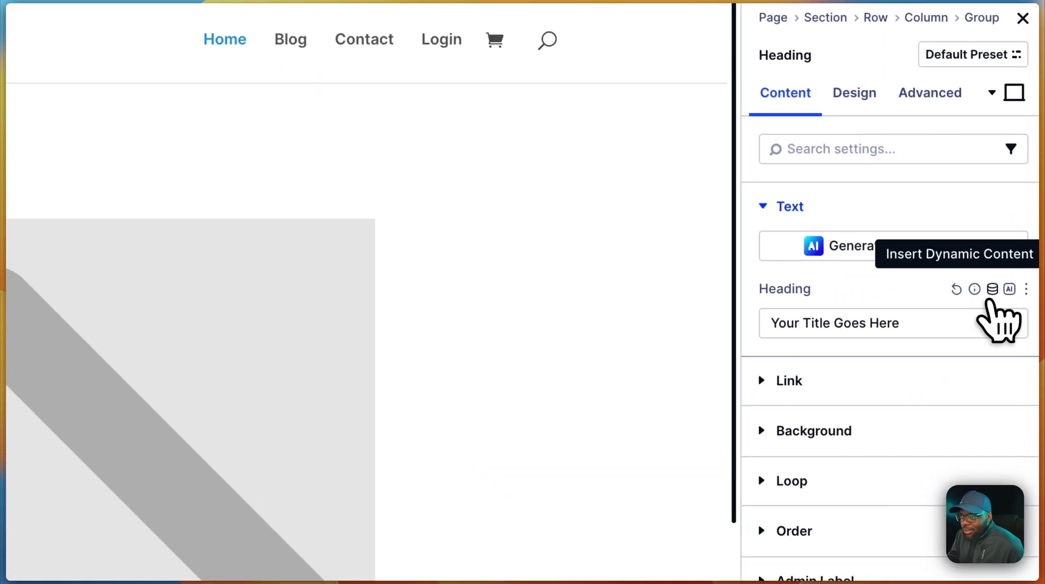
left_click(987, 285)
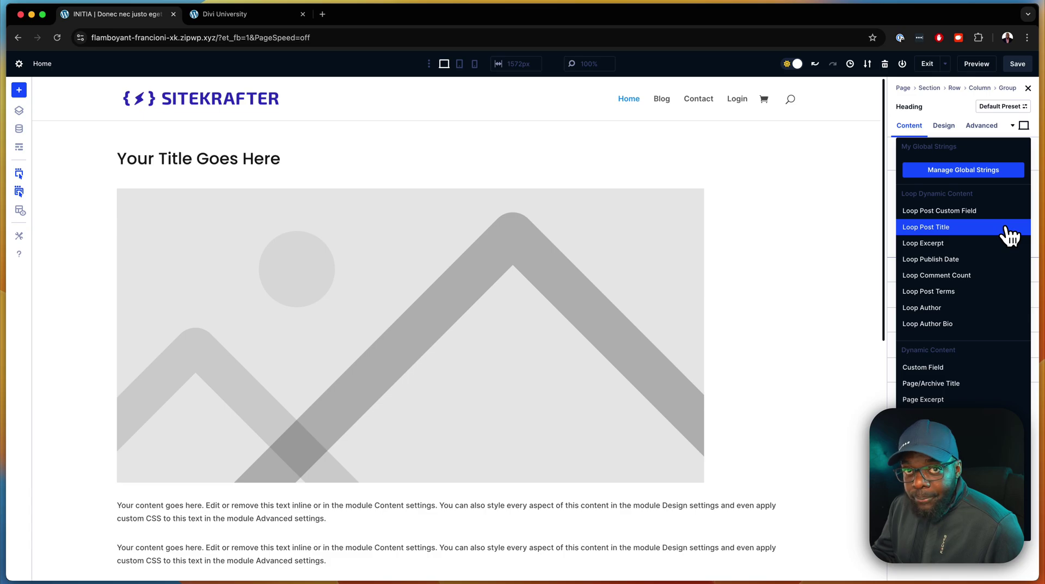
left_click(1010, 227)
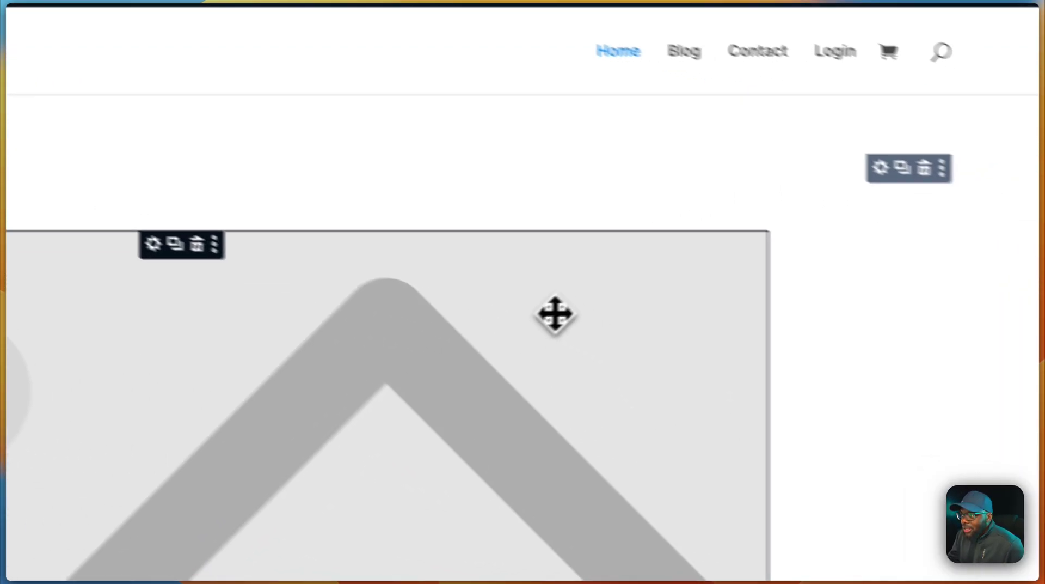
Set the Image module's dynamic content source to Loop Featured Image.
left_click(593, 305)
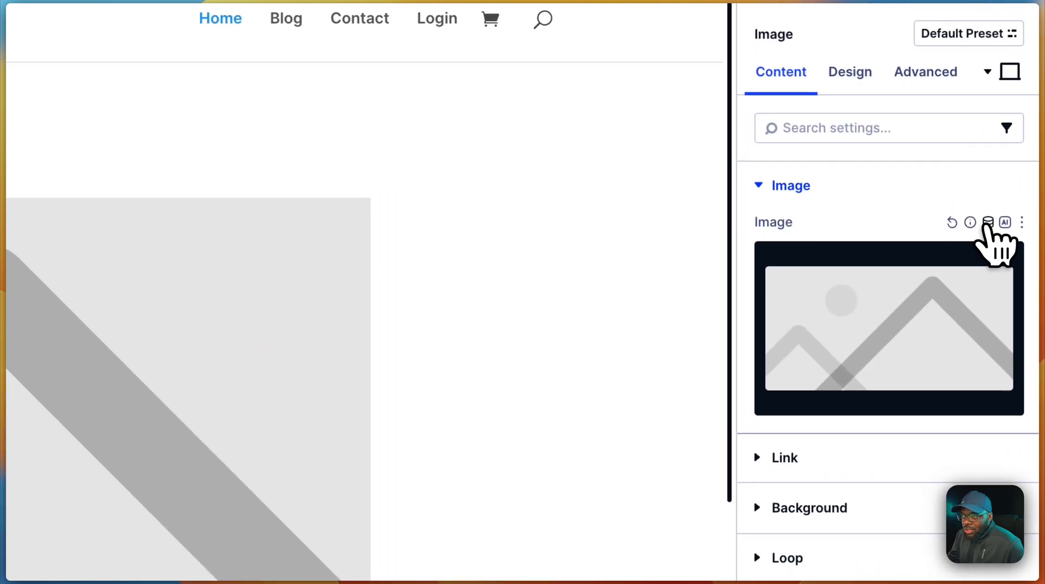
left_click(987, 223)
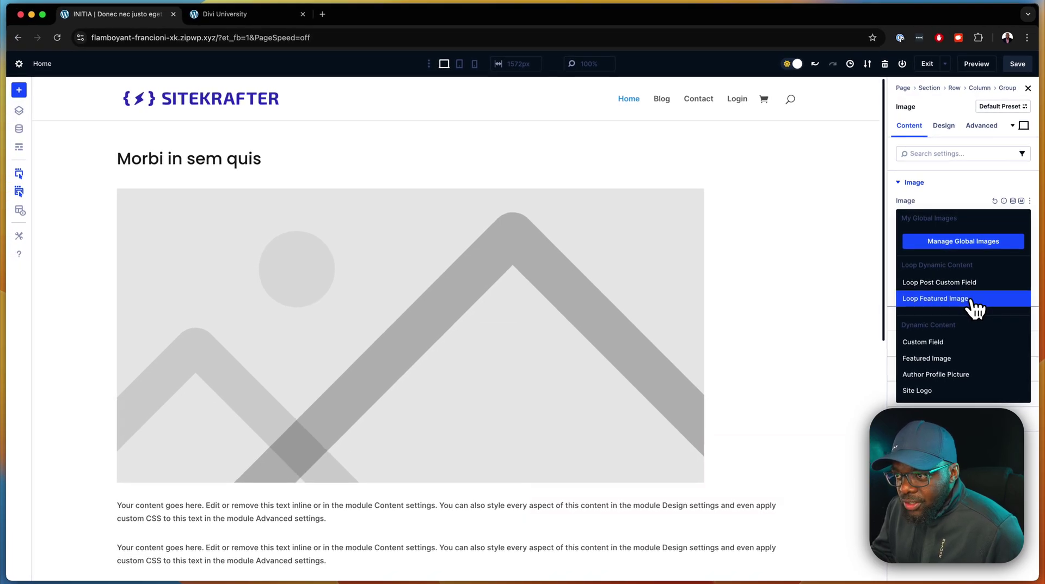
left_click(973, 301)
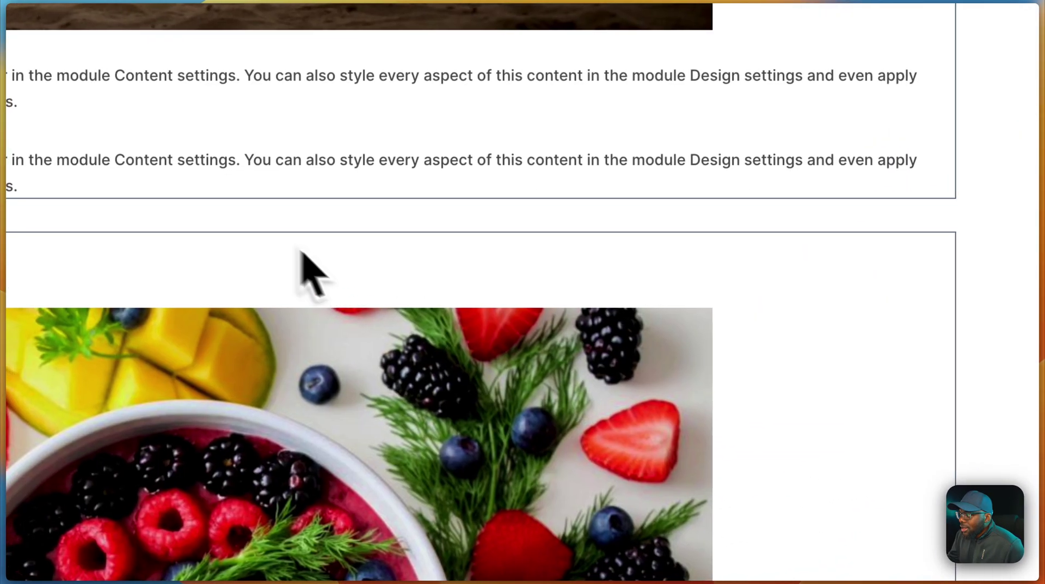
Link the first Text module's body to the dynamic content Loop Publish Date with "Published On:" as the text before it.
mouse_move(93, 243)
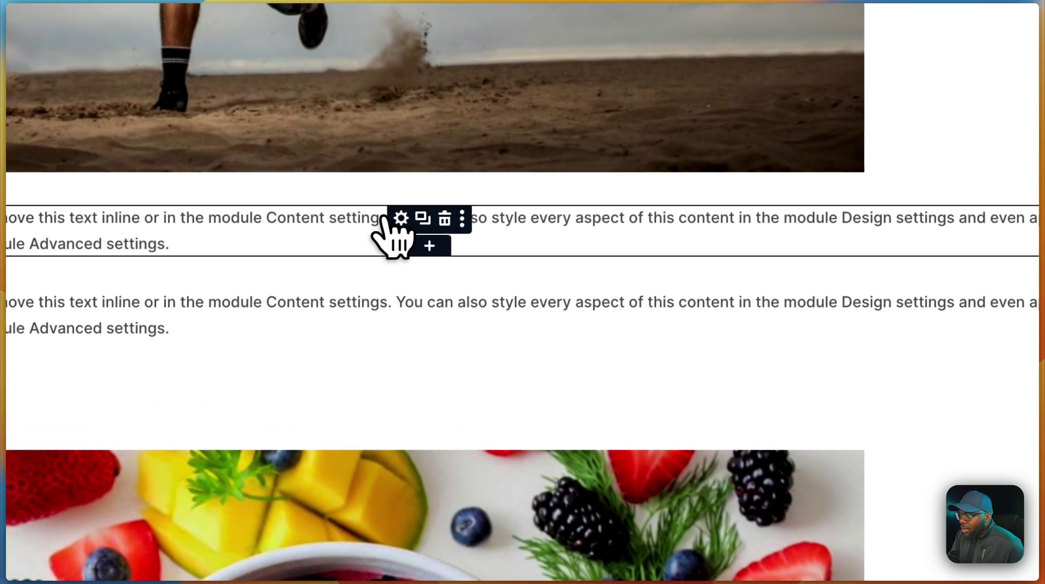
left_click(404, 221)
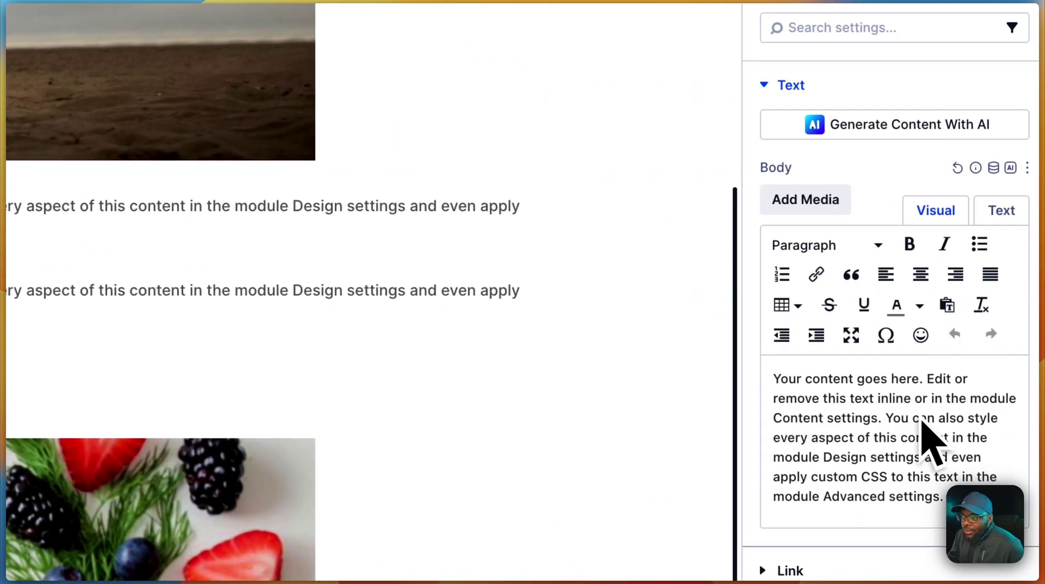
left_click(987, 168)
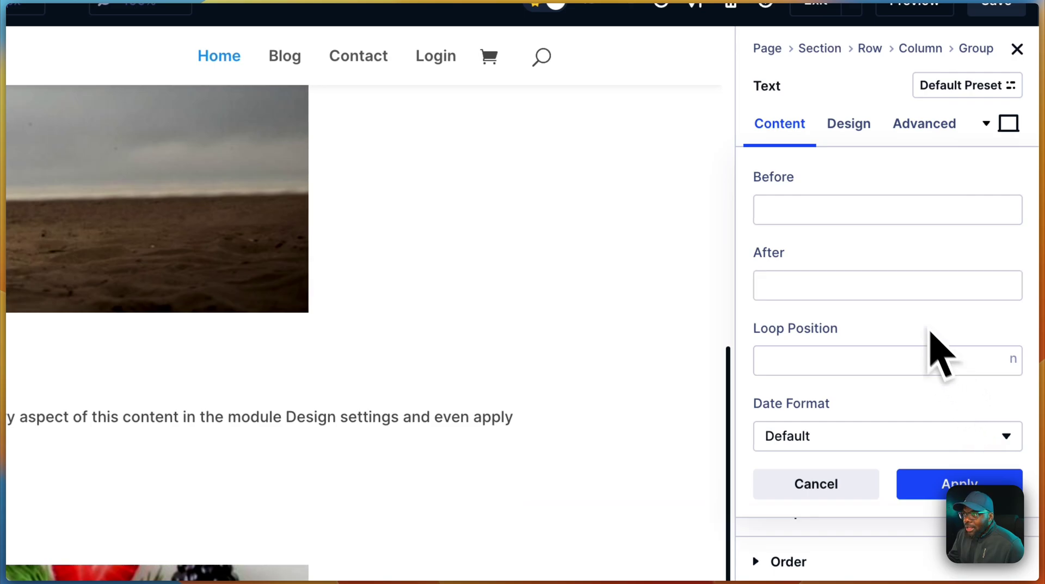
left_click(825, 202)
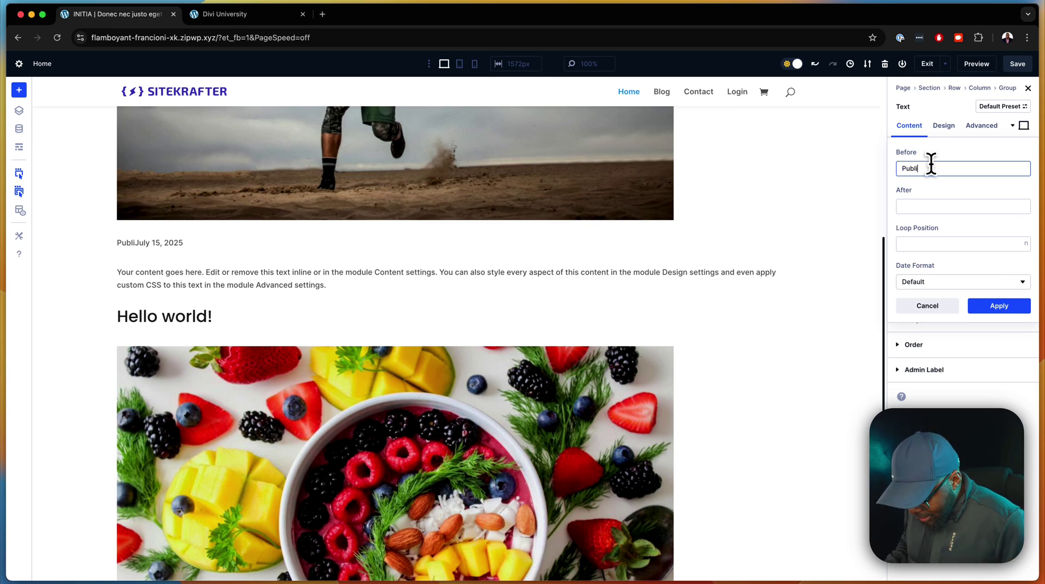
type("On:")
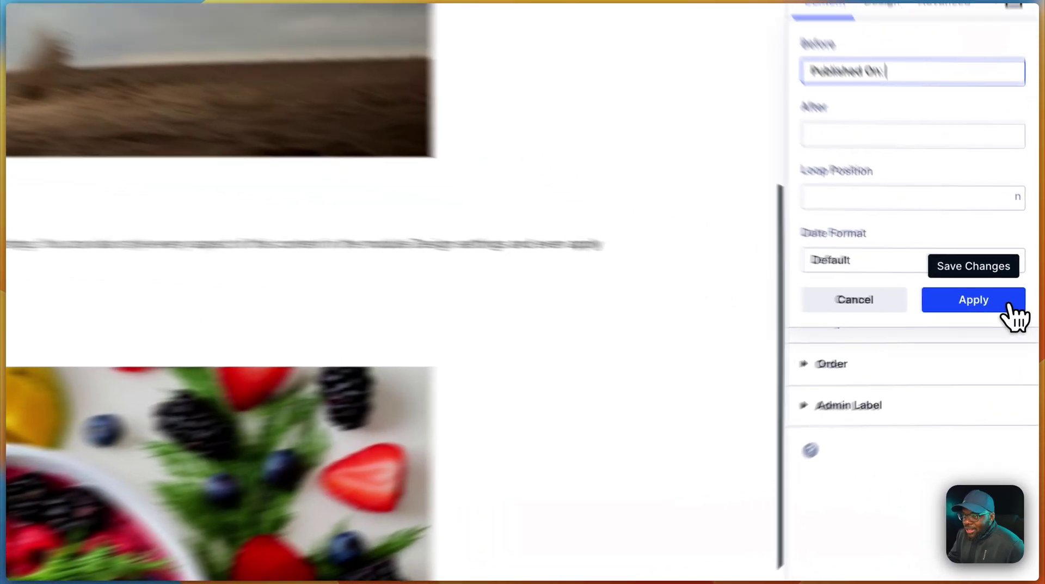
left_click(1001, 307)
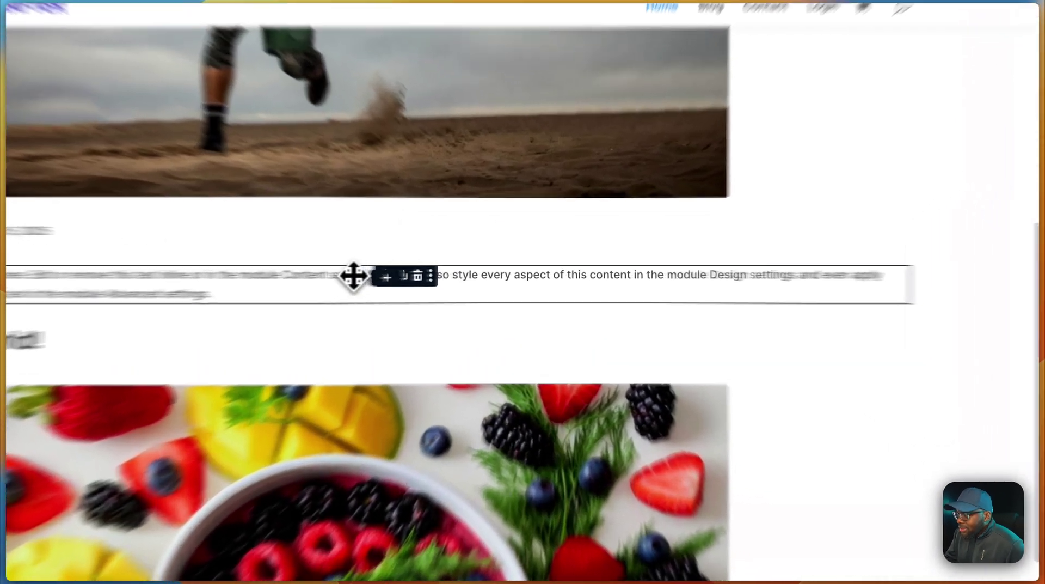
Link the second Text module's body to the dynamic content Loop Excerpt and review the looped posts on the page.
left_click(386, 276)
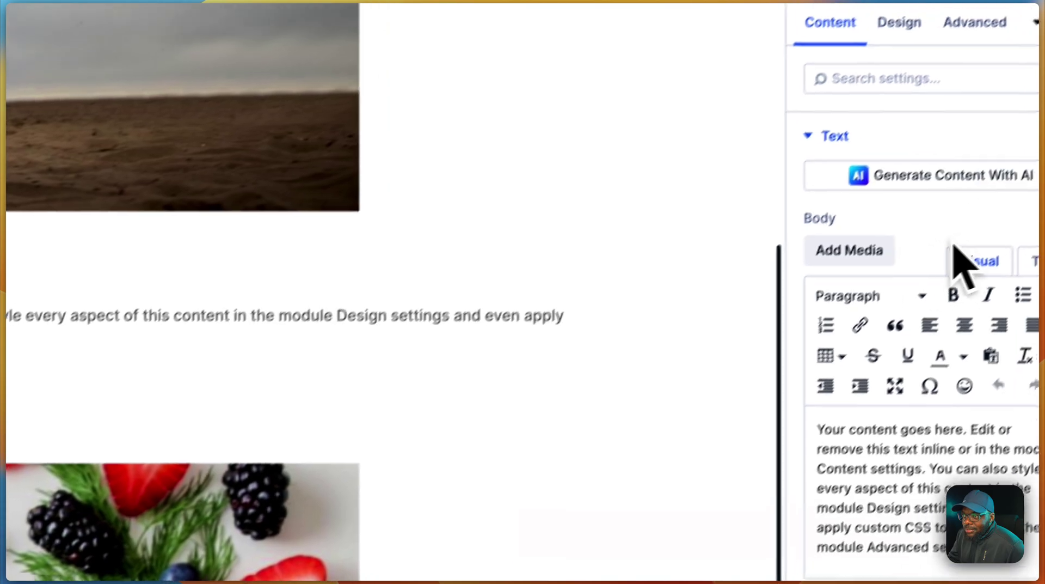
left_click(1035, 221)
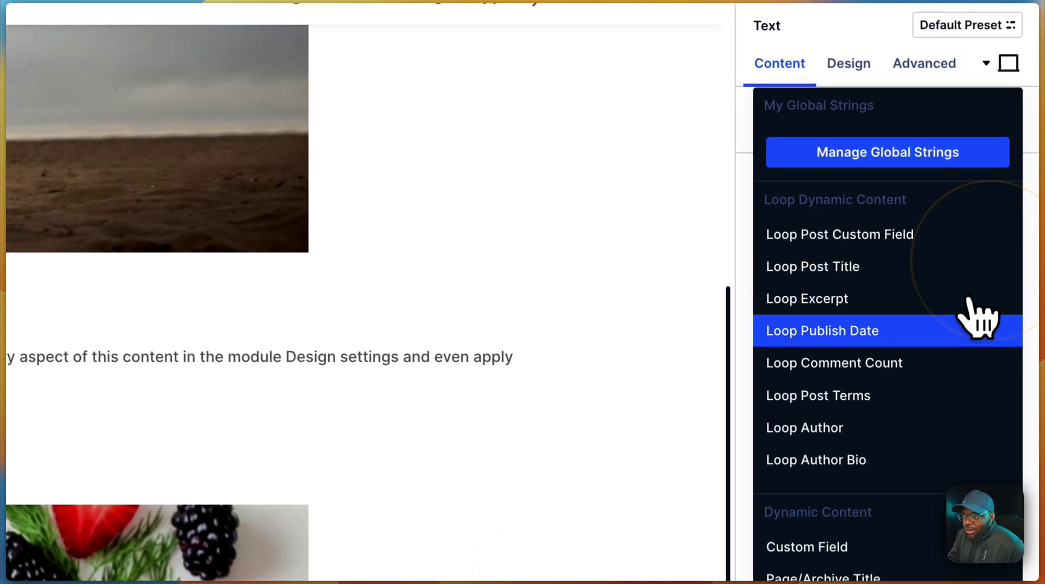
left_click(924, 306)
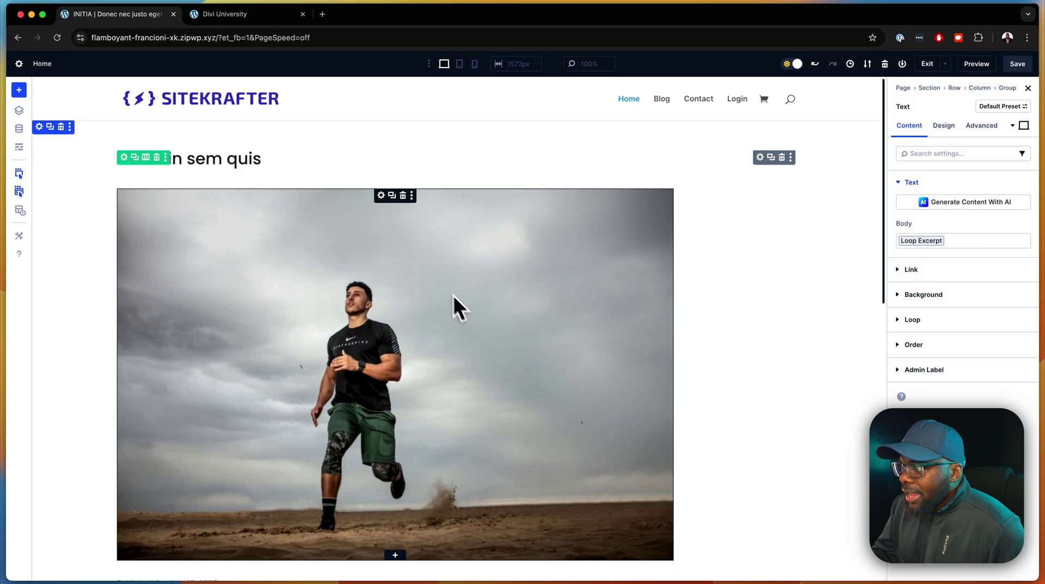
scroll(658, 441, "down", 6)
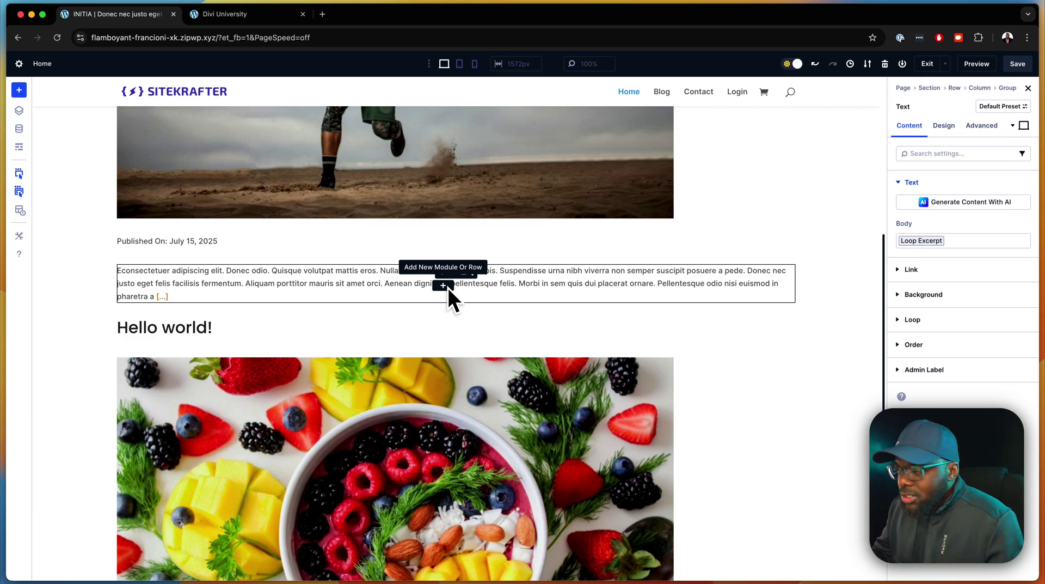
scroll(615, 367, "up", 3)
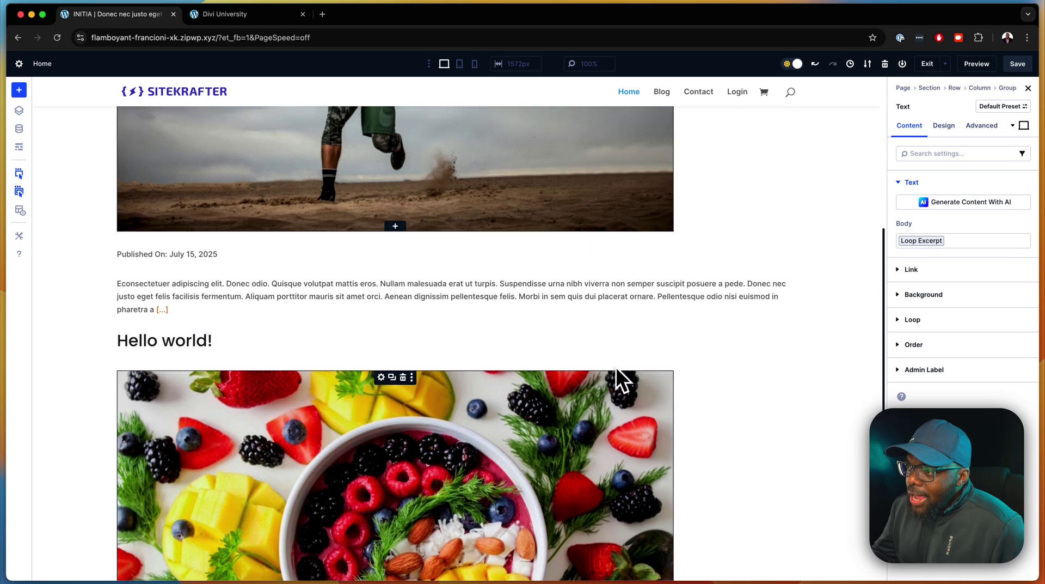
scroll(618, 374, "up", 5)
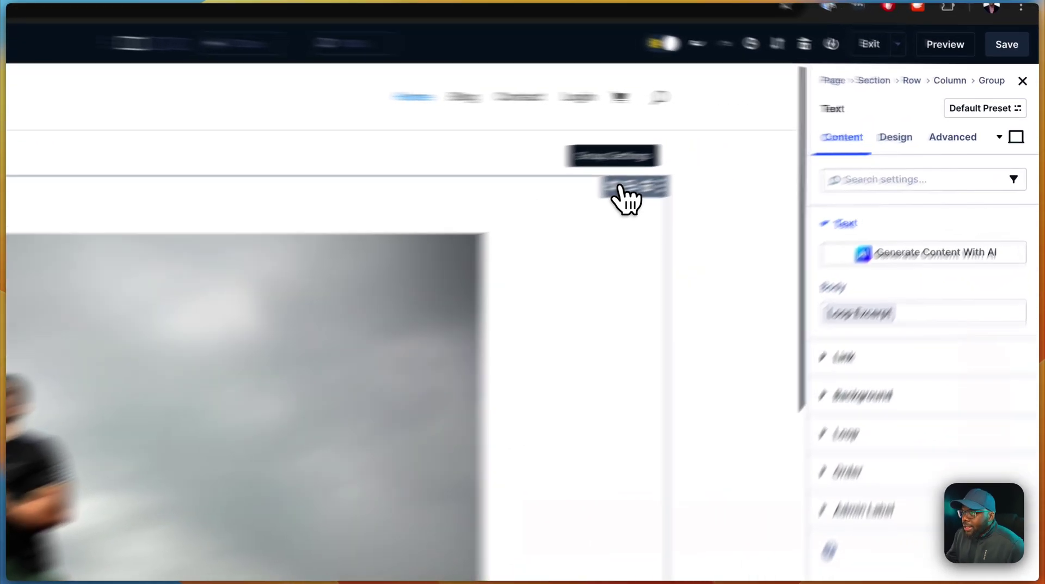
Try the Row layout direction on the looped Group and switch it back to Column.
left_click(761, 158)
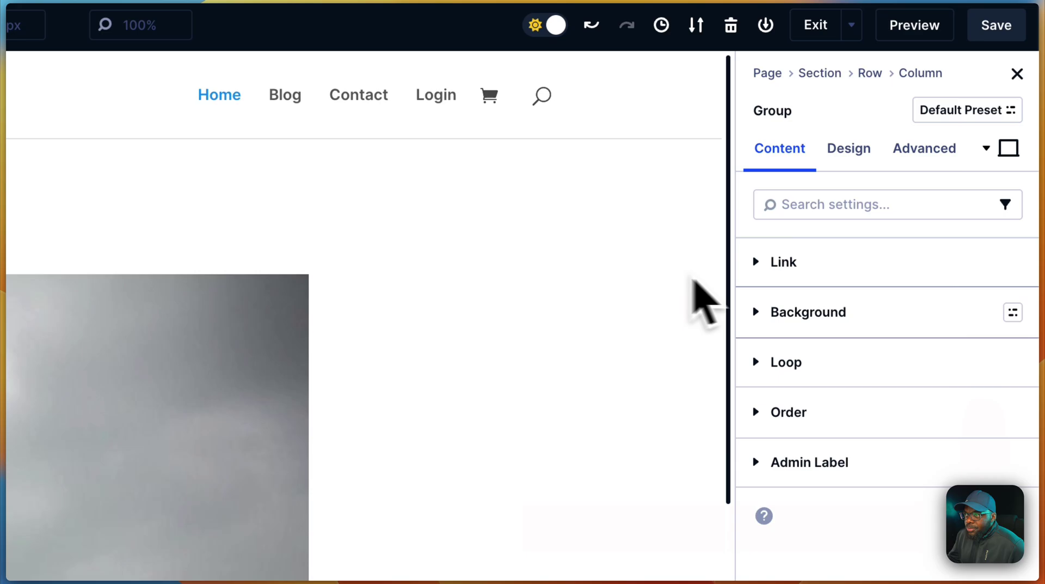
left_click(869, 150)
left_click(855, 264)
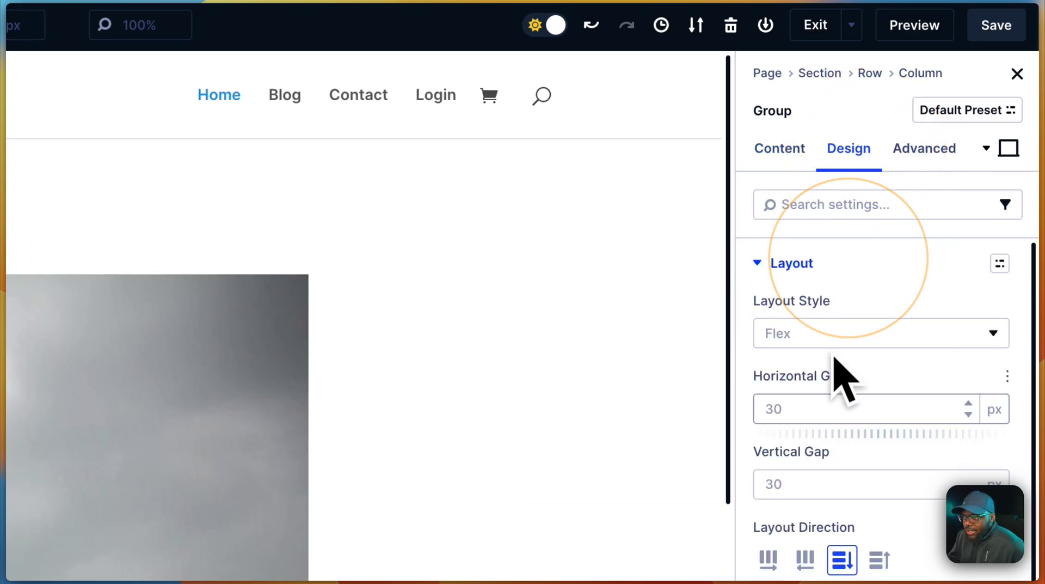
left_click(769, 560)
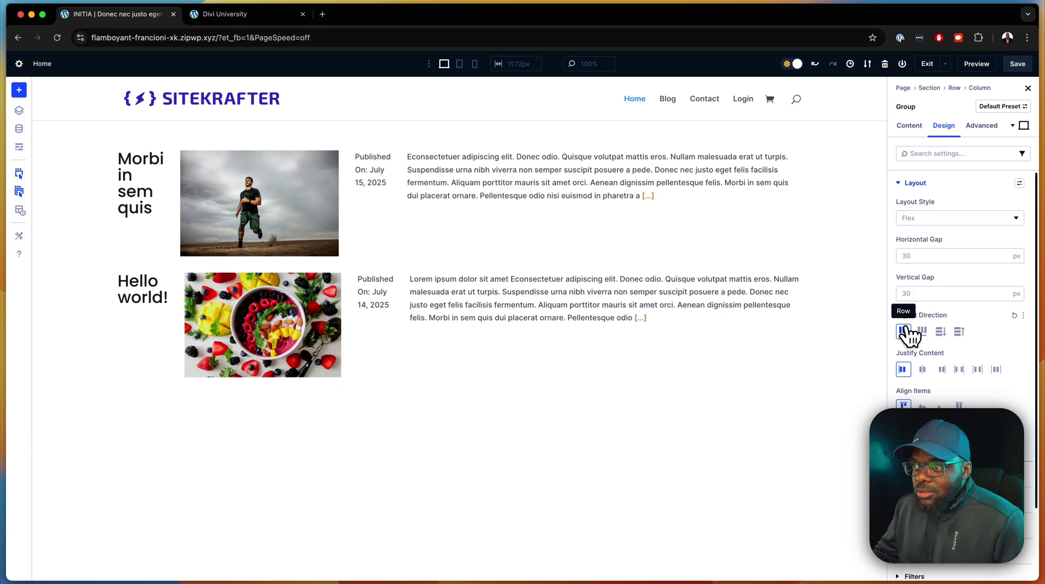
left_click(940, 338)
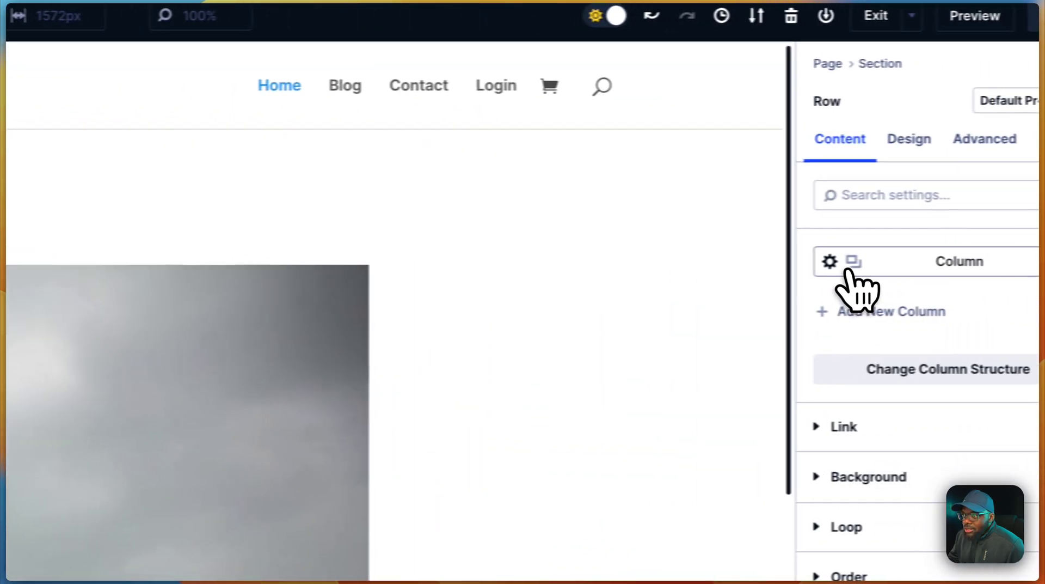
Set the layout direction of the column containing the Group to Row so the looped posts sit side by side.
left_click(850, 271)
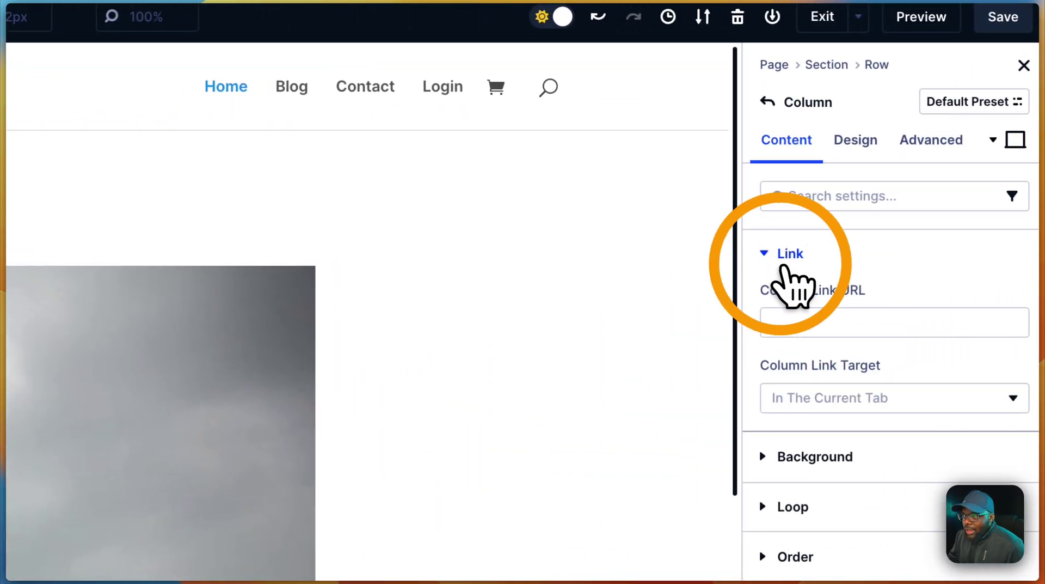
left_click(862, 154)
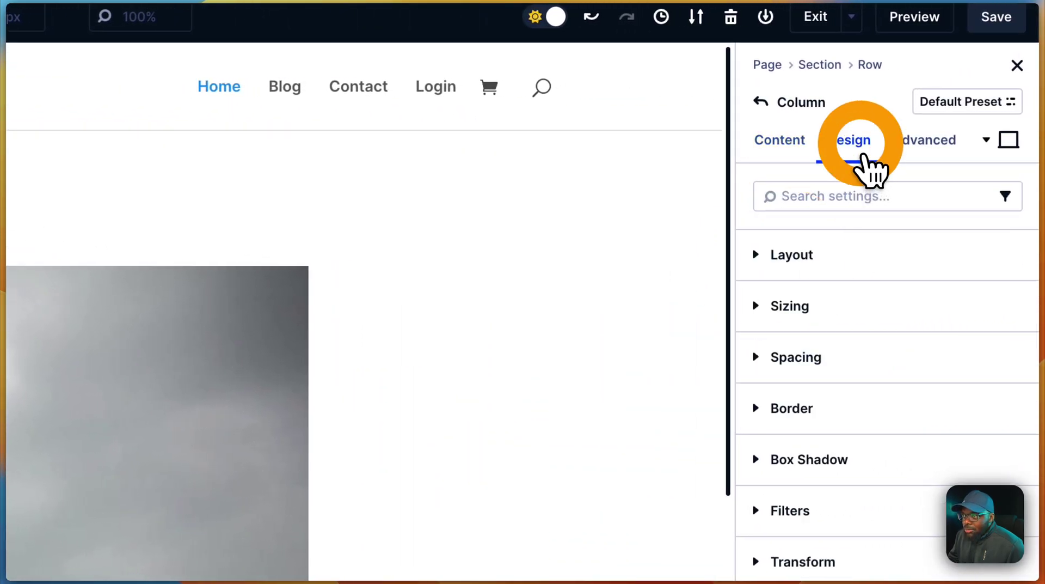
left_click(829, 268)
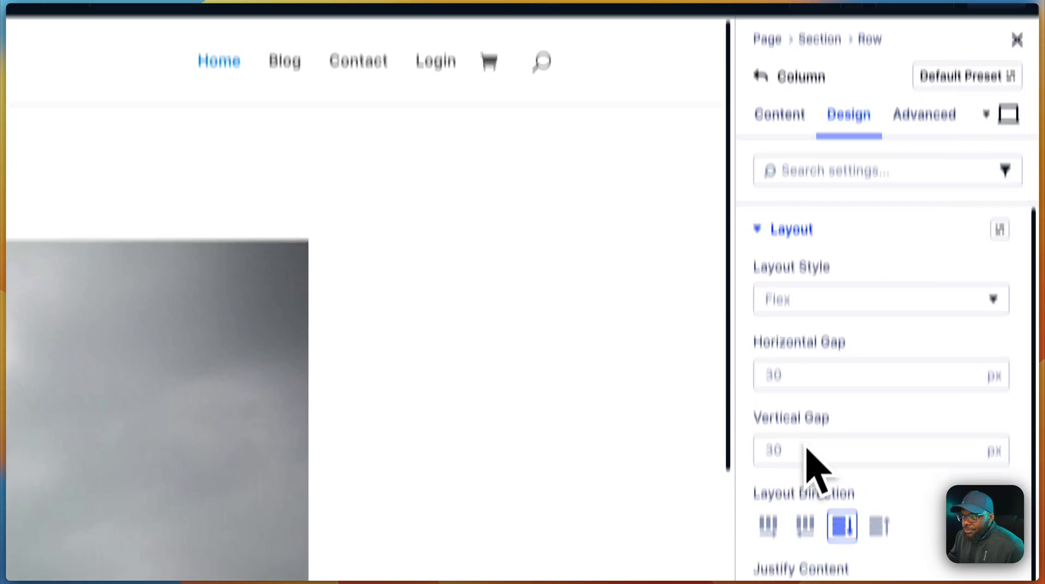
left_click(781, 545)
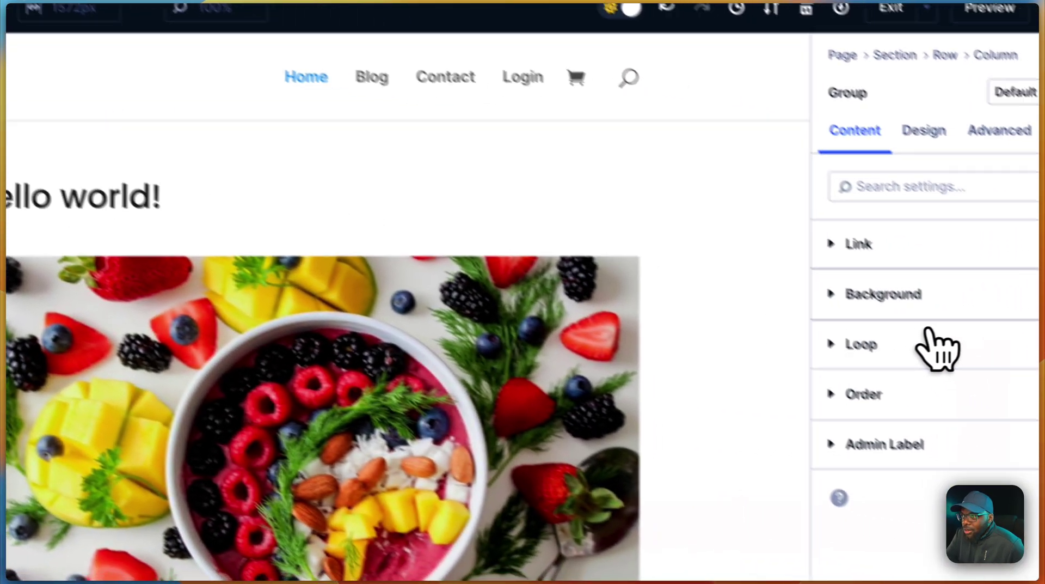
Give the looped Group a light grey background color, ECEAEA.
left_click(958, 294)
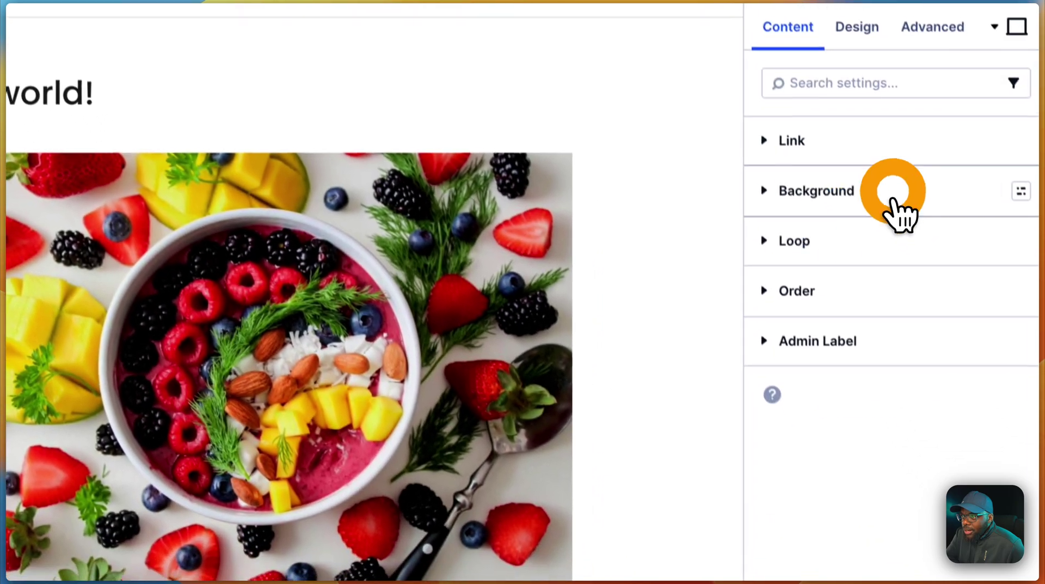
left_click(888, 397)
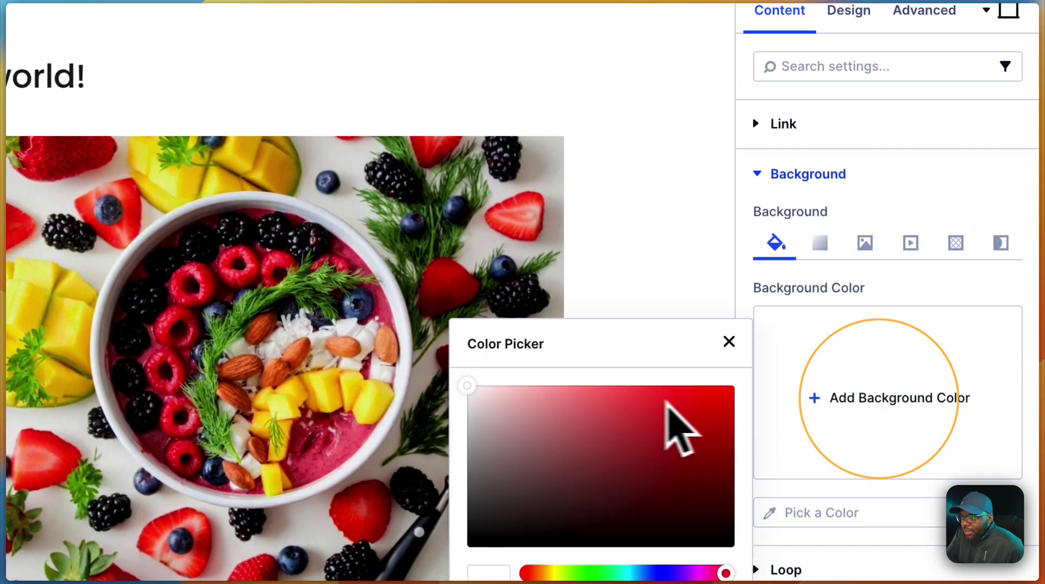
left_click_drag(466, 391, 471, 406)
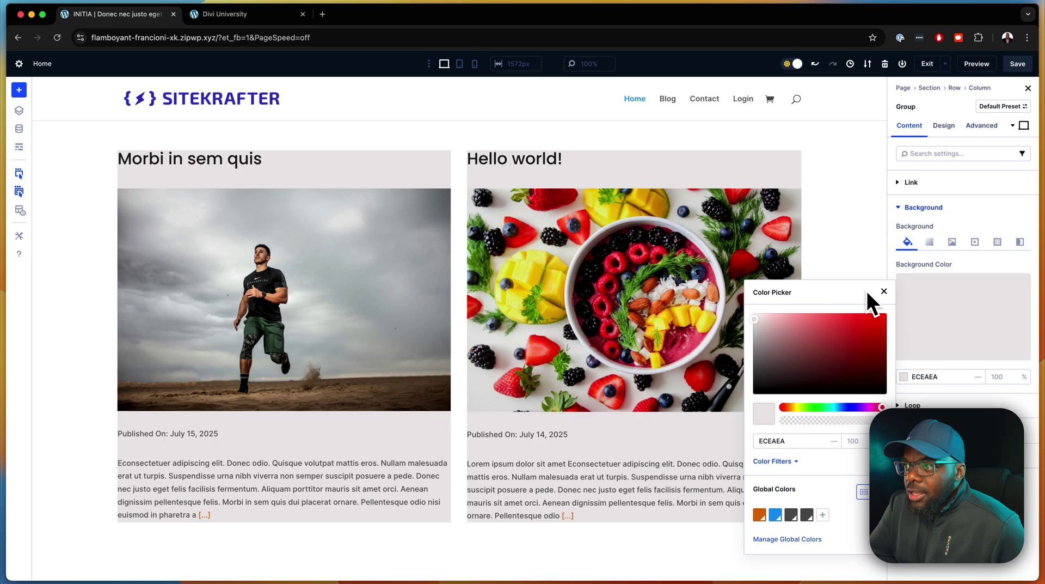
left_click(884, 291)
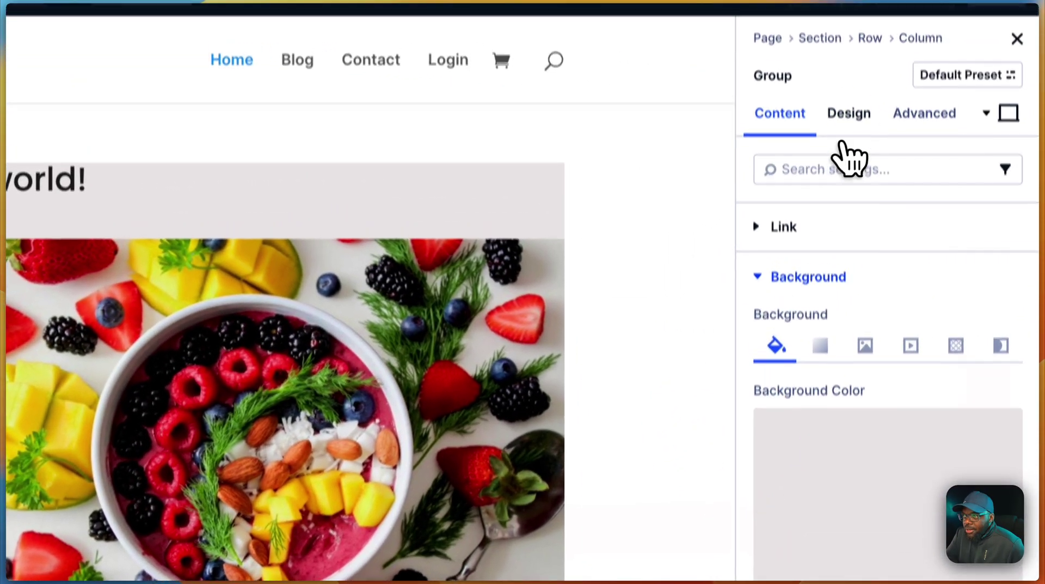
Set the Group's padding to 2 rem on all four sides, linking top with bottom and left with right.
left_click(944, 125)
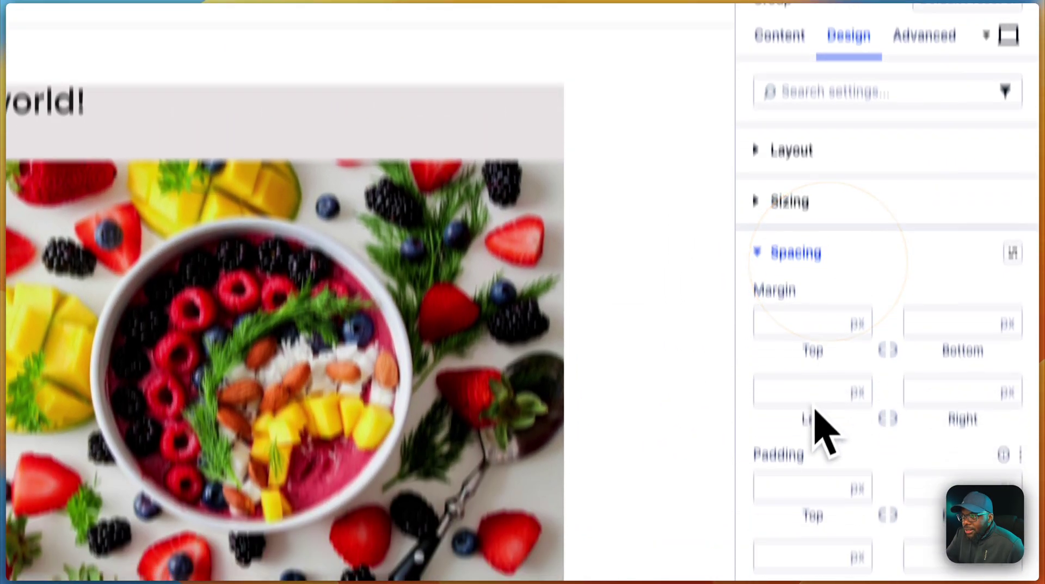
left_click(788, 381)
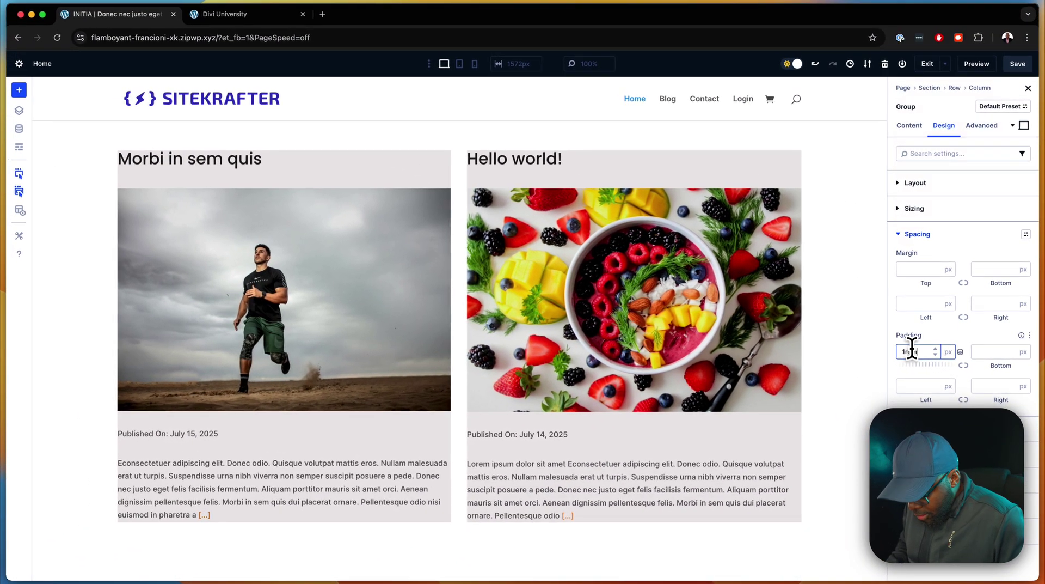
left_click(963, 365)
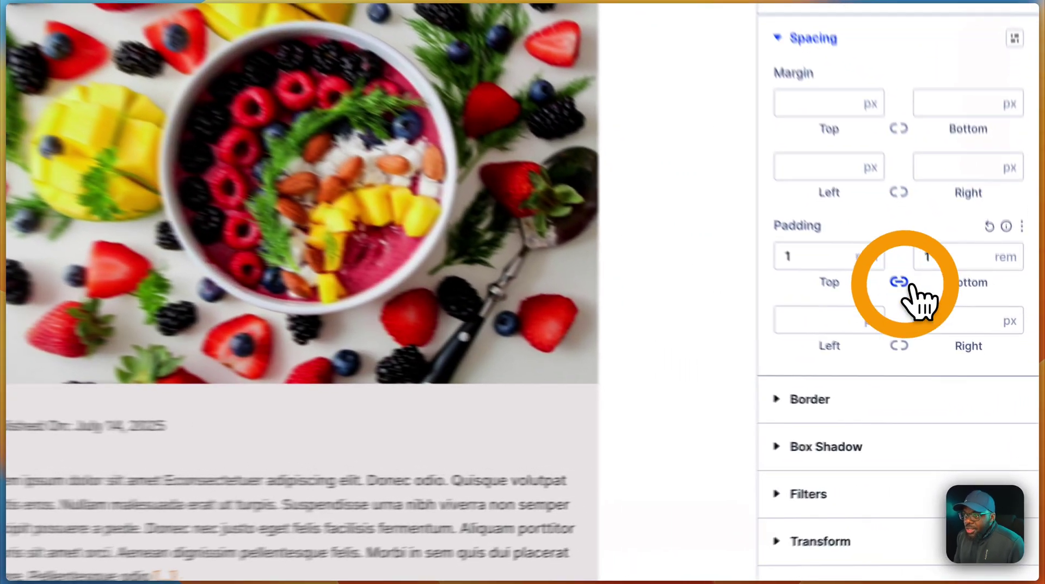
left_click(920, 387)
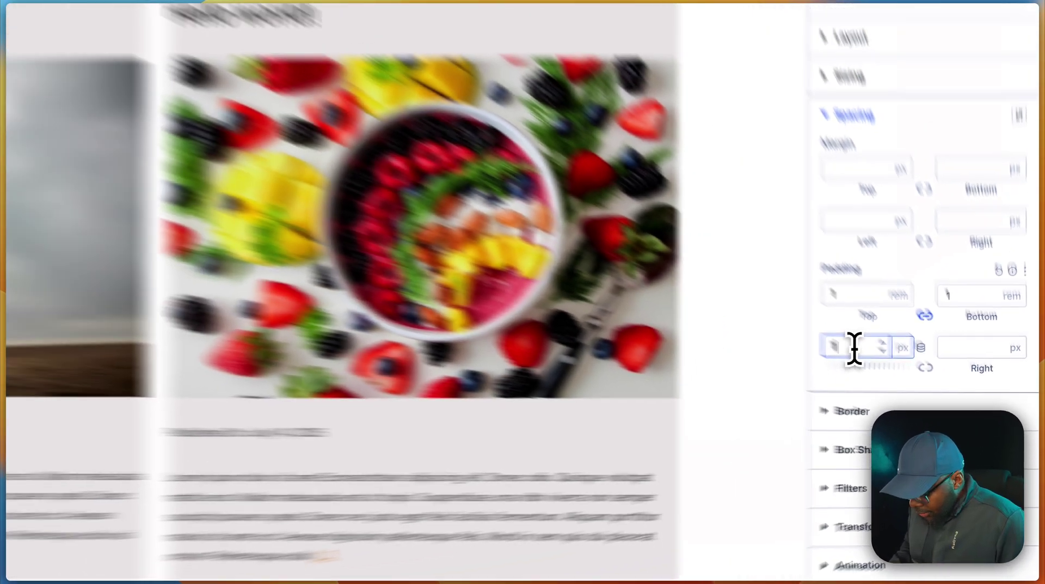
type("1re")
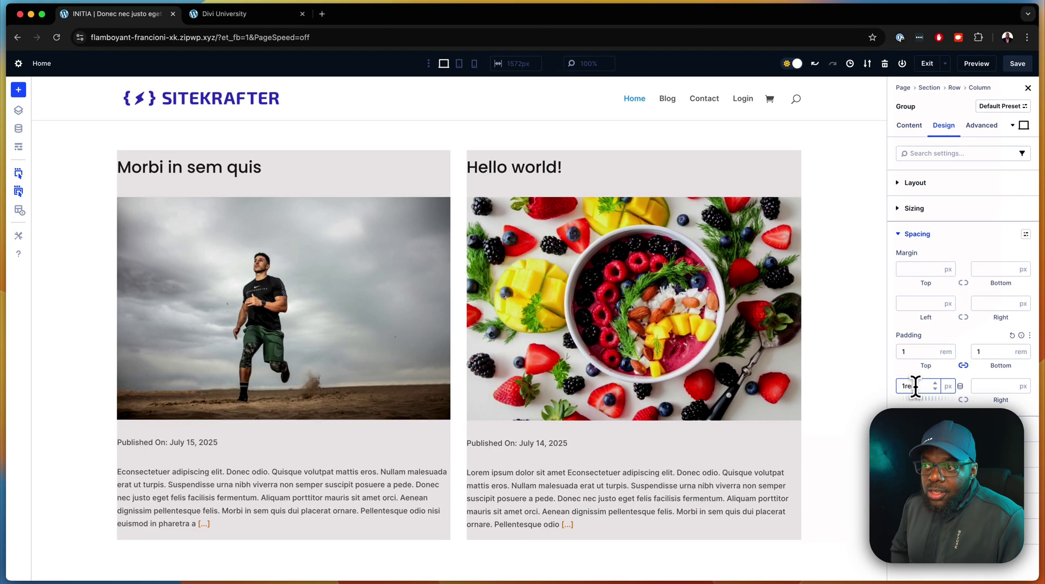
type("m")
left_click(964, 400)
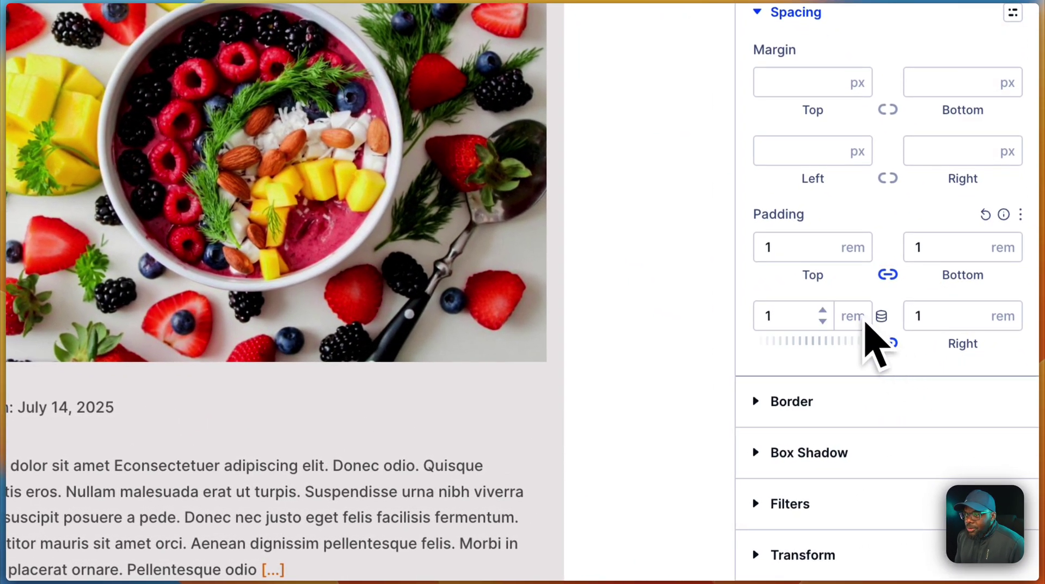
left_click(824, 310)
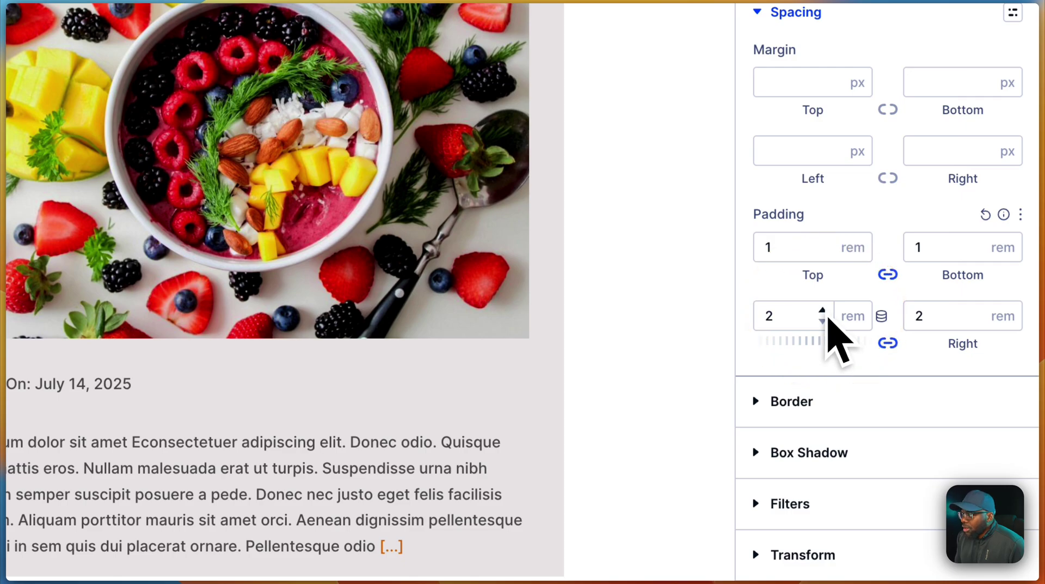
left_click(823, 243)
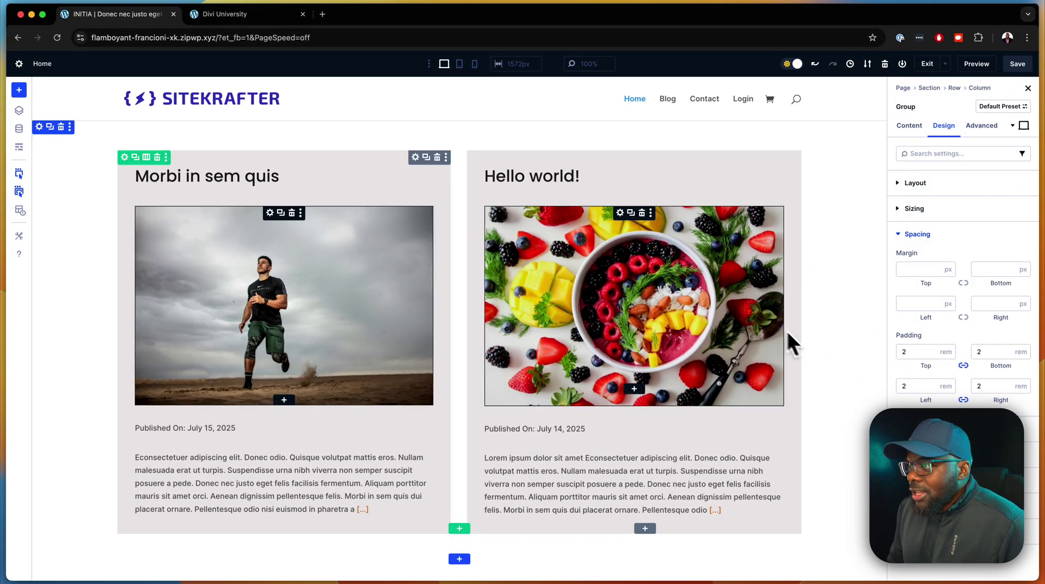
Duplicate the looped Group and delete the Heading module from the original Group.
left_click(429, 159)
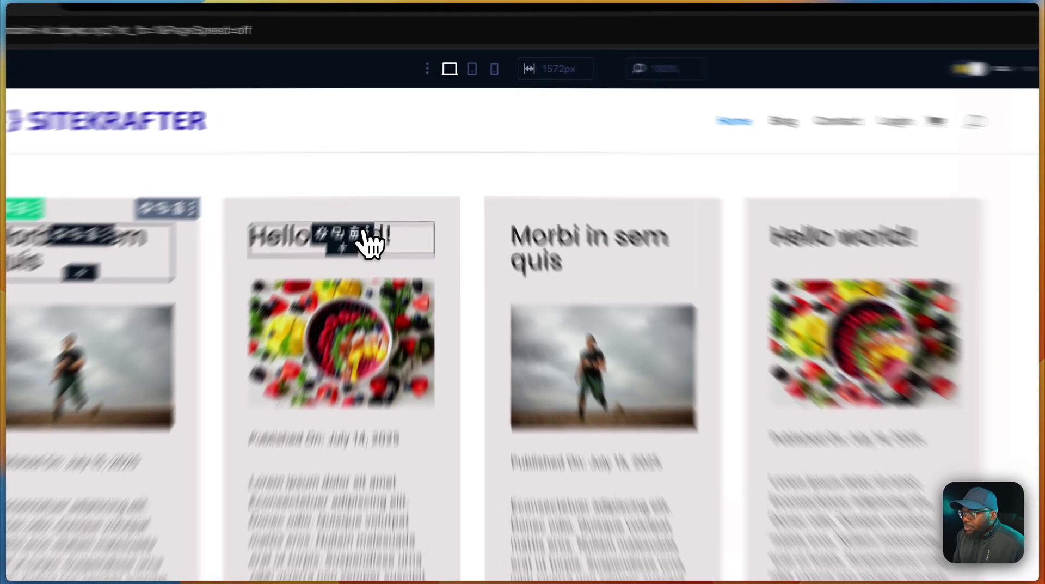
left_click(380, 175)
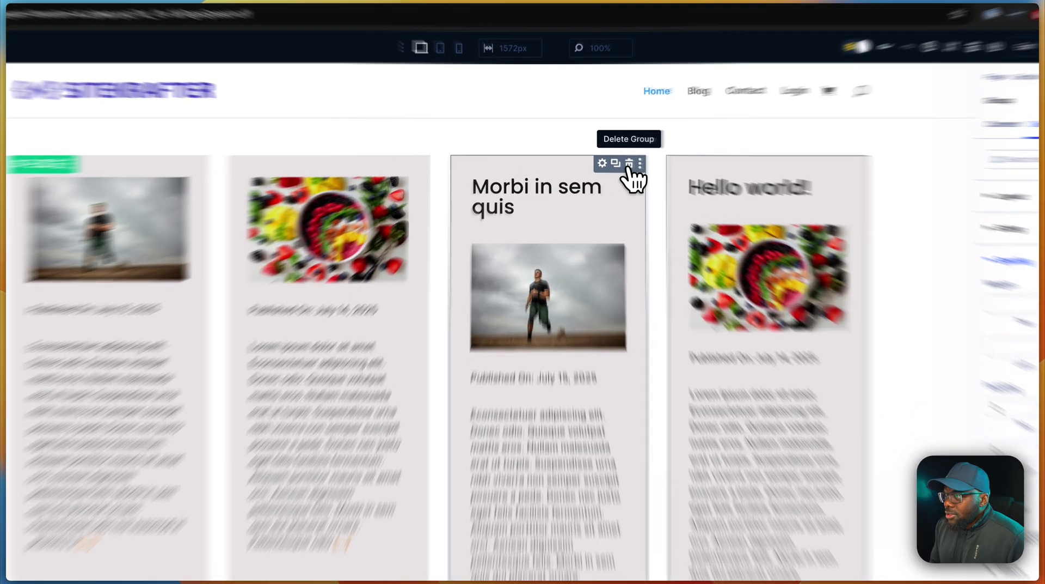
Delete the duplicated Group that still contains the headings.
left_click(613, 159)
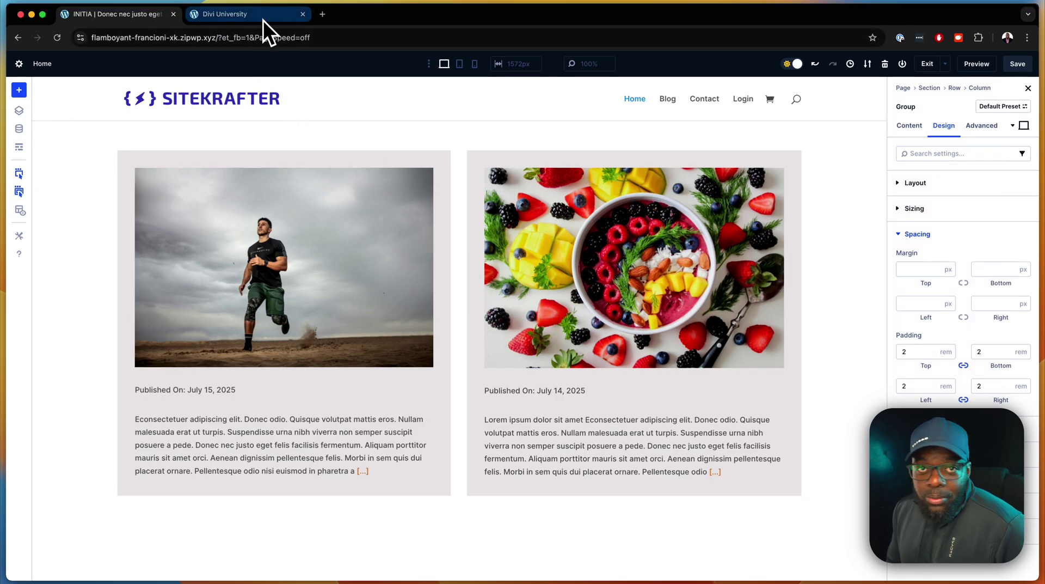
Switch to the Divi University page and look through the community feed, including the post about the new Loop Builder.
left_click(263, 18)
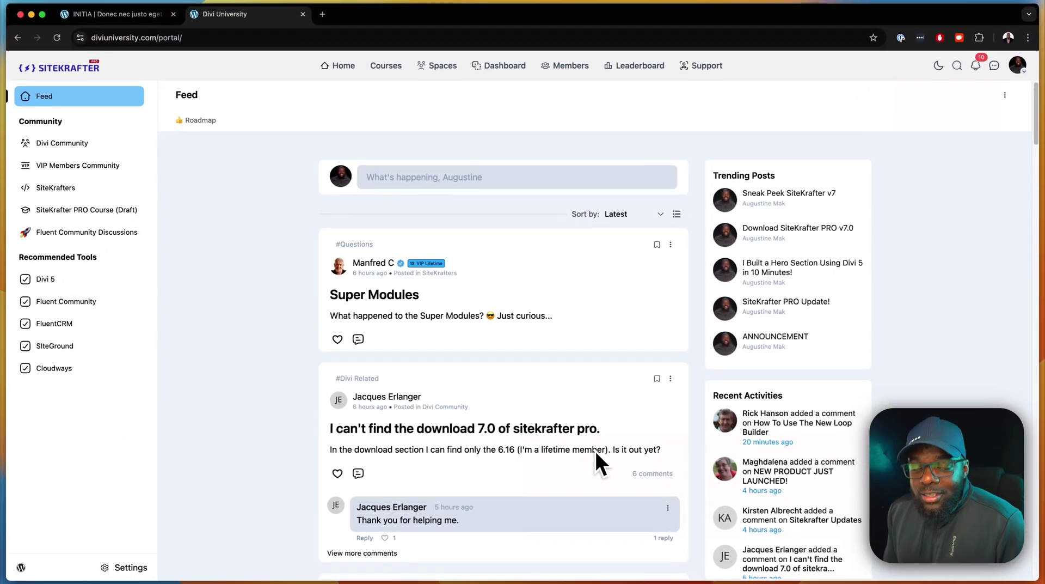
scroll(598, 449, "down", 1)
scroll(598, 448, "down", 3)
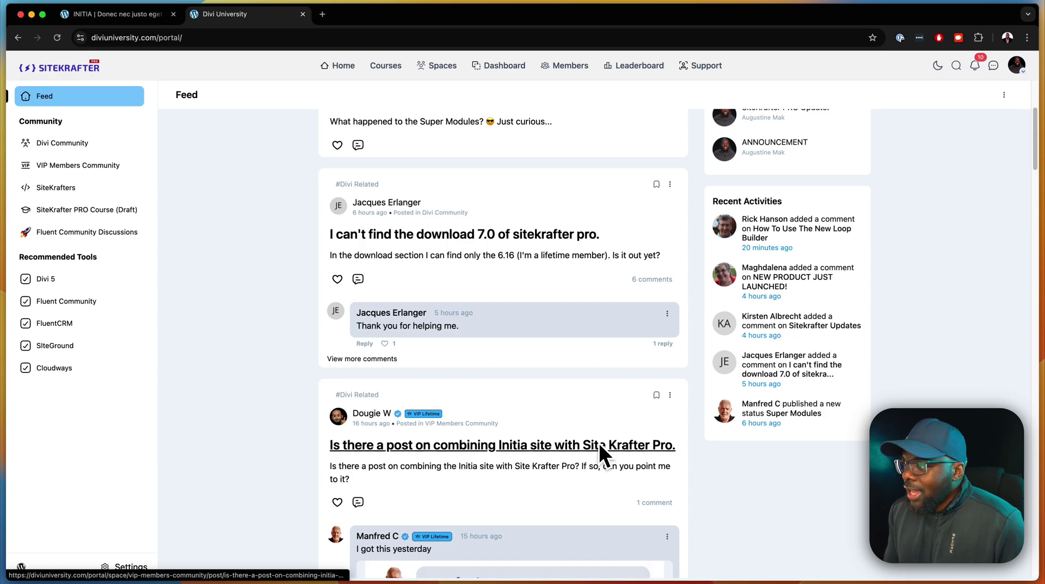
scroll(599, 442, "down", 6)
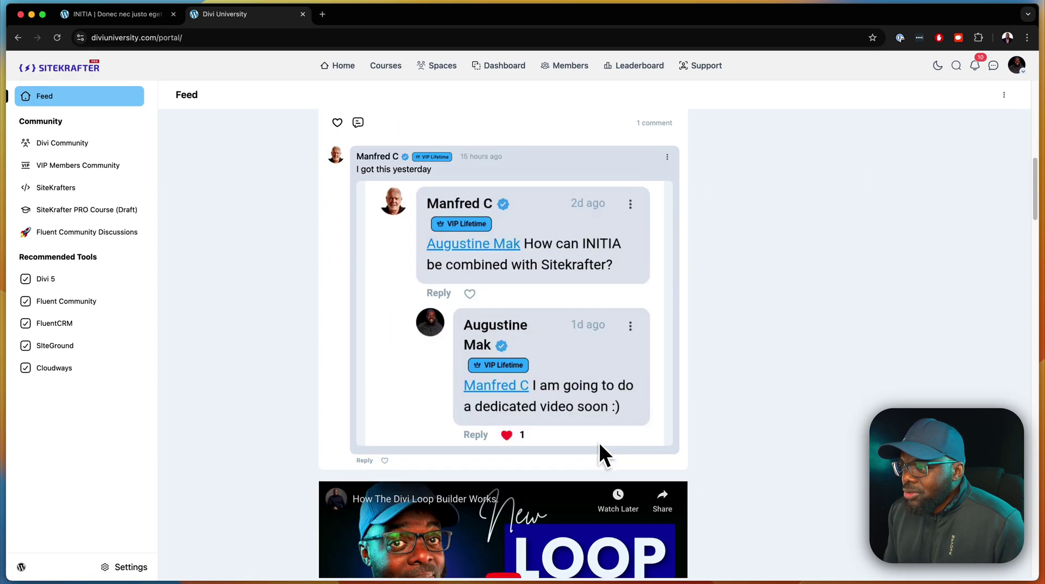
scroll(599, 443, "down", 6)
scroll(599, 442, "down", 1)
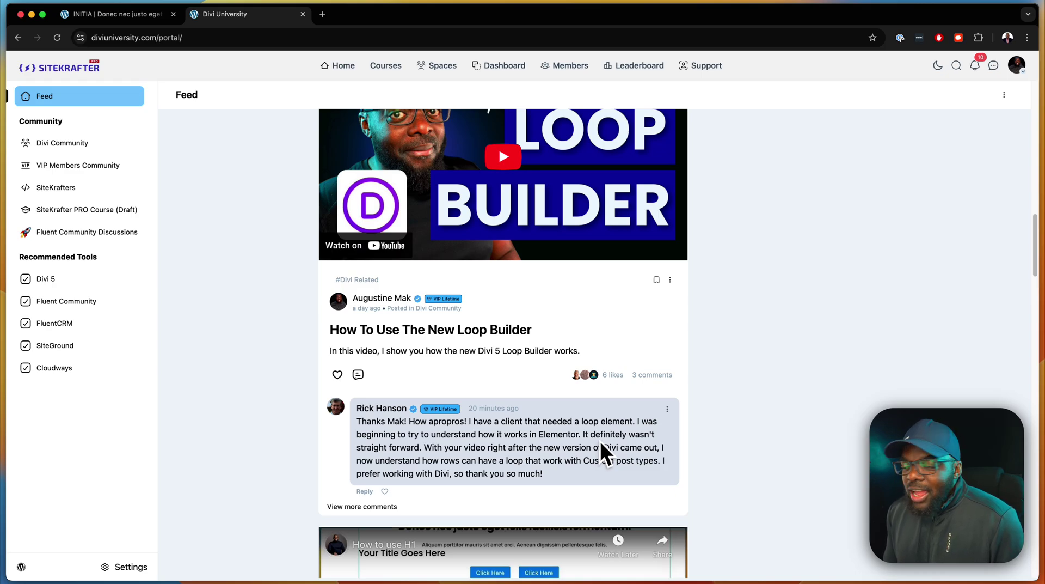
scroll(600, 440, "up", 6)
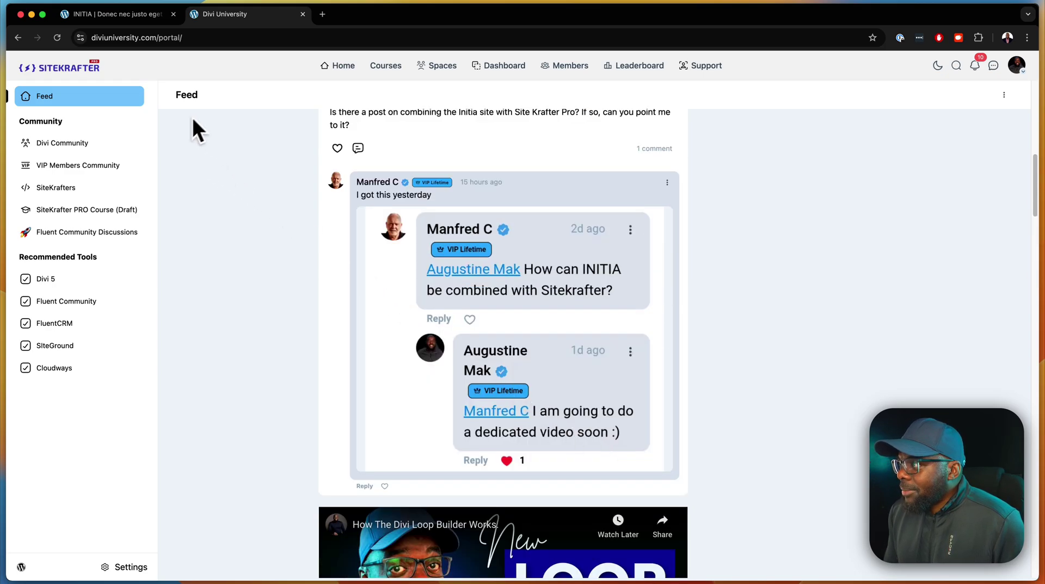
Open the Buy Me A Coffee page from the Divi University home page and examine its contribution options.
left_click(339, 65)
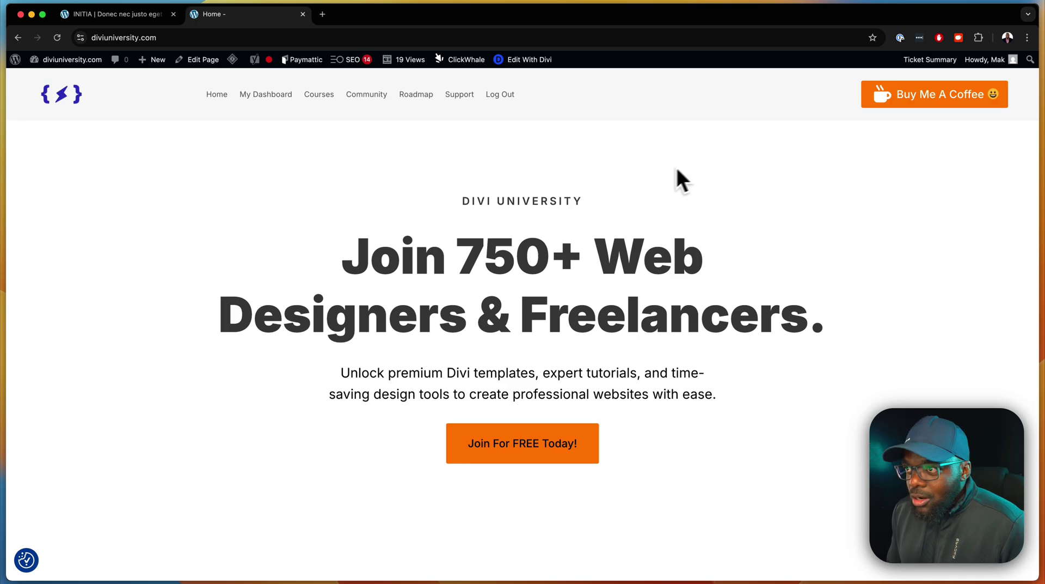
left_click(938, 96)
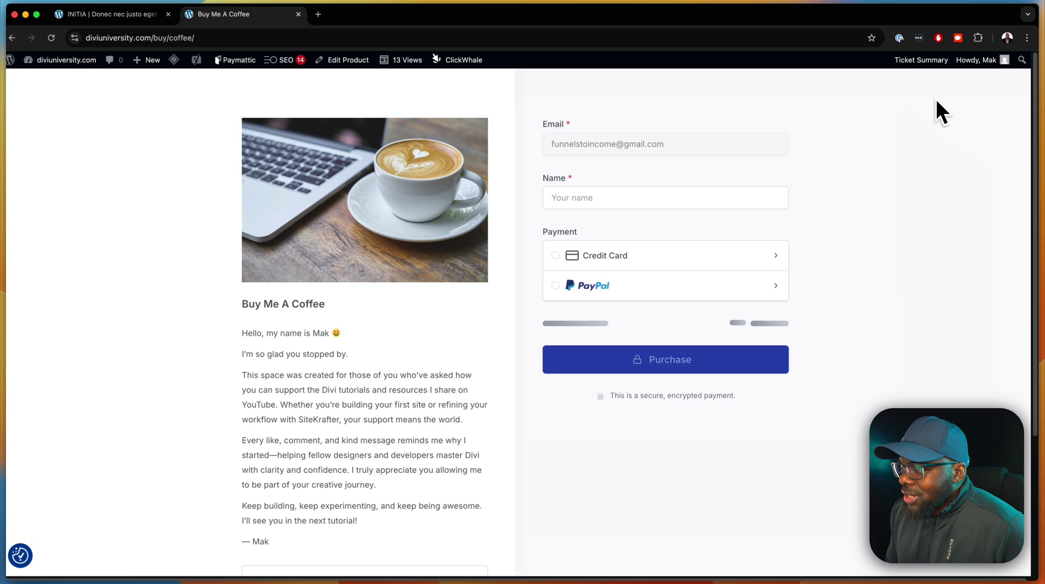
scroll(449, 332, "down", 4)
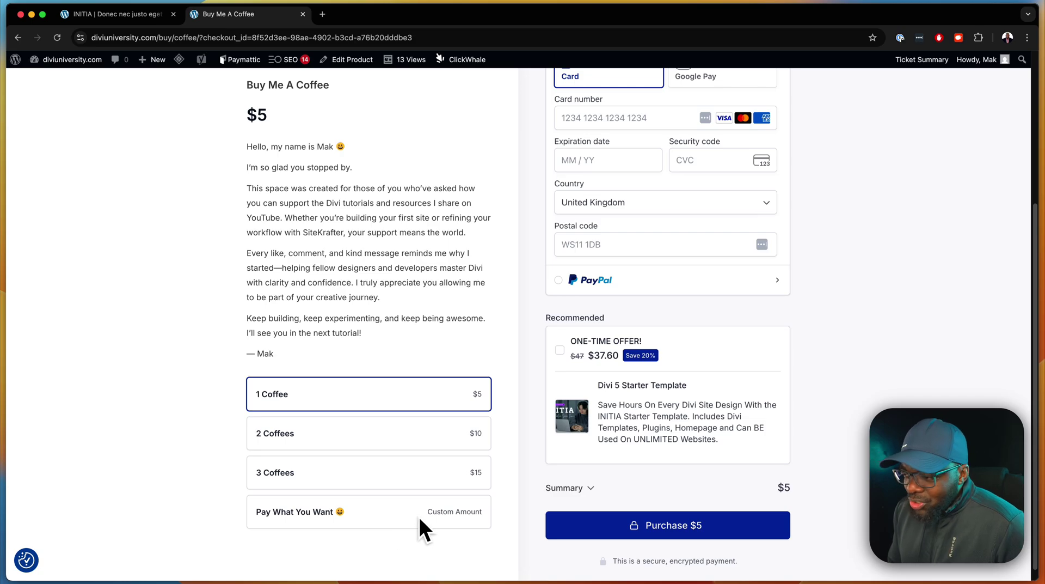
scroll(435, 463, "up", 4)
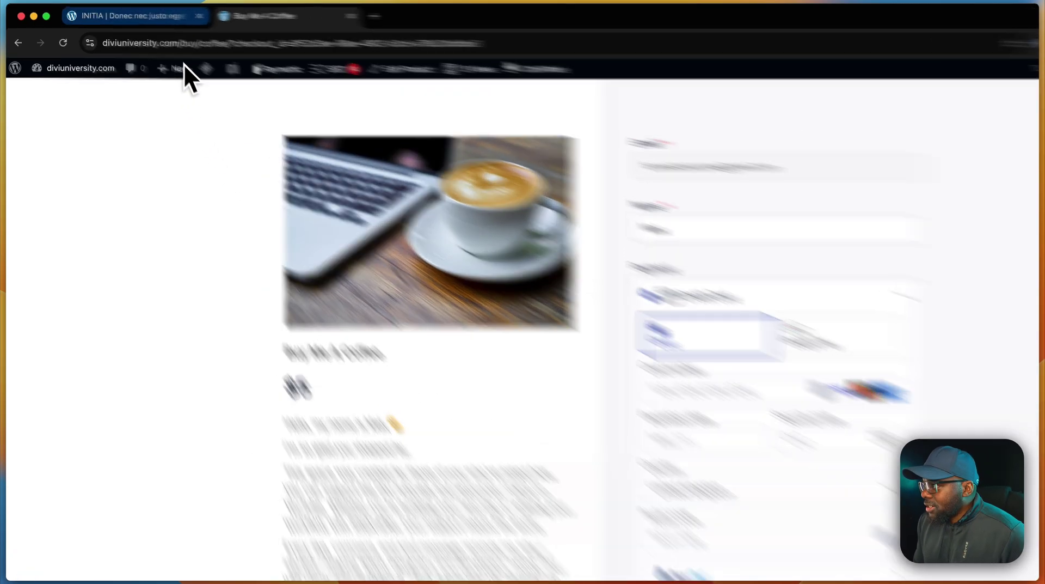
Return to the Divi builder page and add a single-column row with a Button module below the looped posts.
left_click(124, 15)
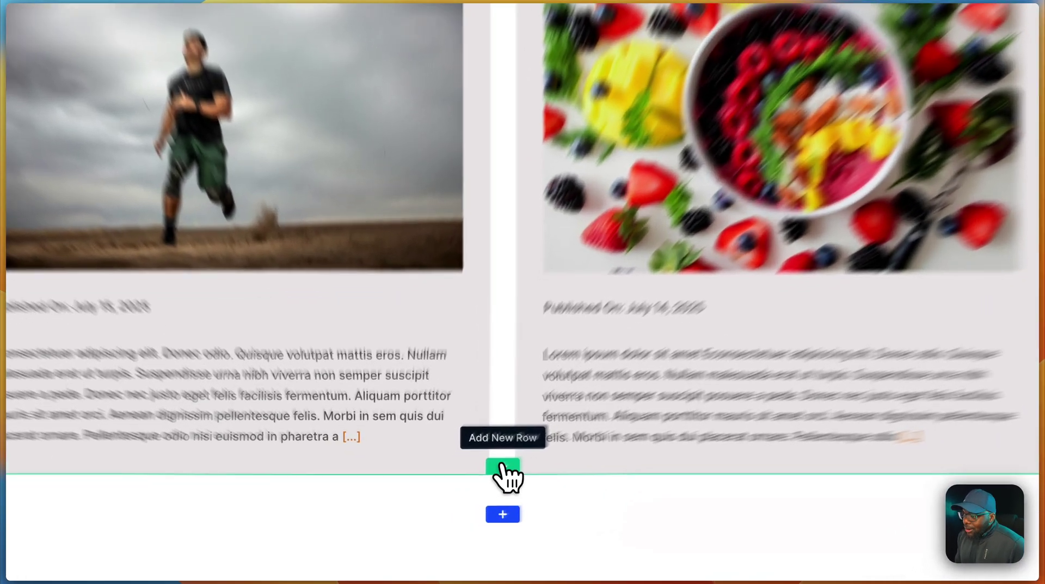
left_click(459, 490)
left_click(373, 182)
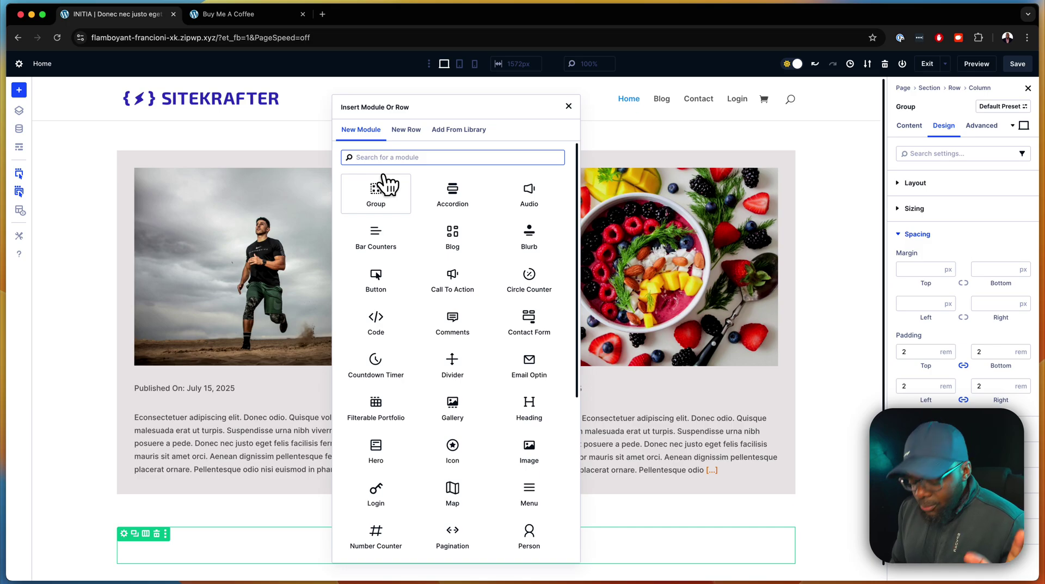
type("b")
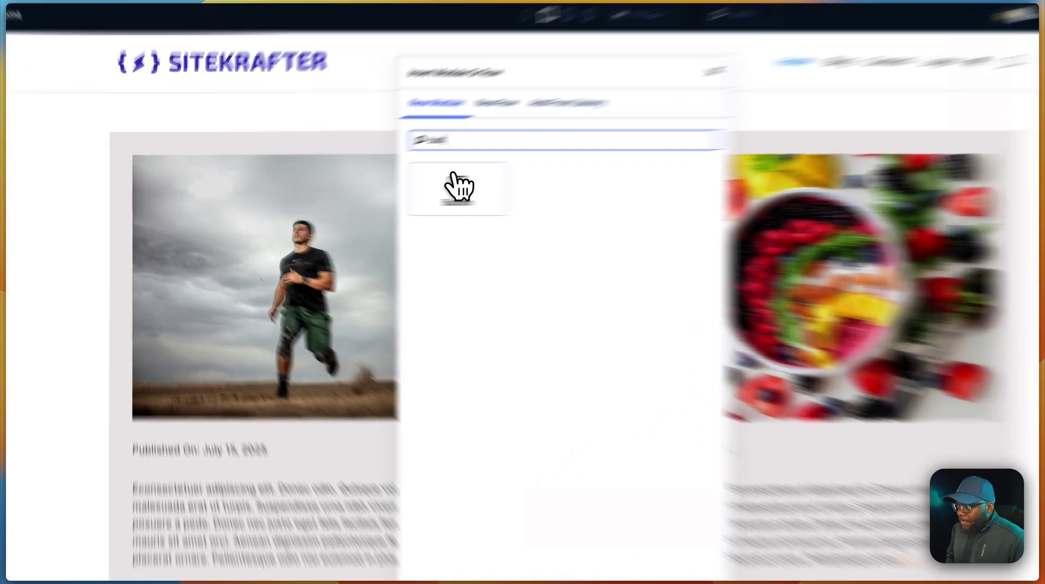
left_click(384, 188)
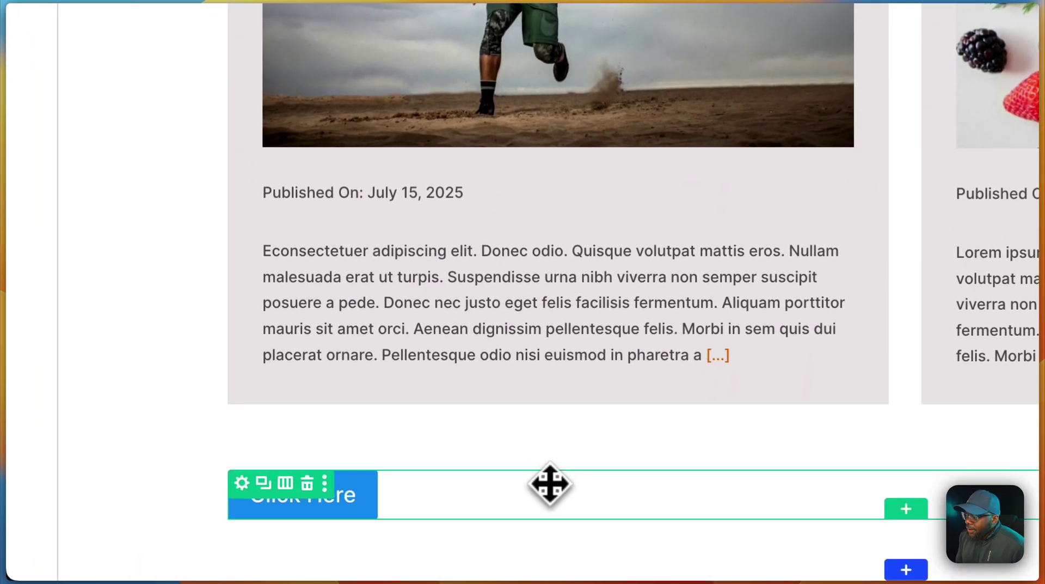
Move the row containing the Button above the row with the looped Group in the layer structure.
scroll(560, 93, "up", 8)
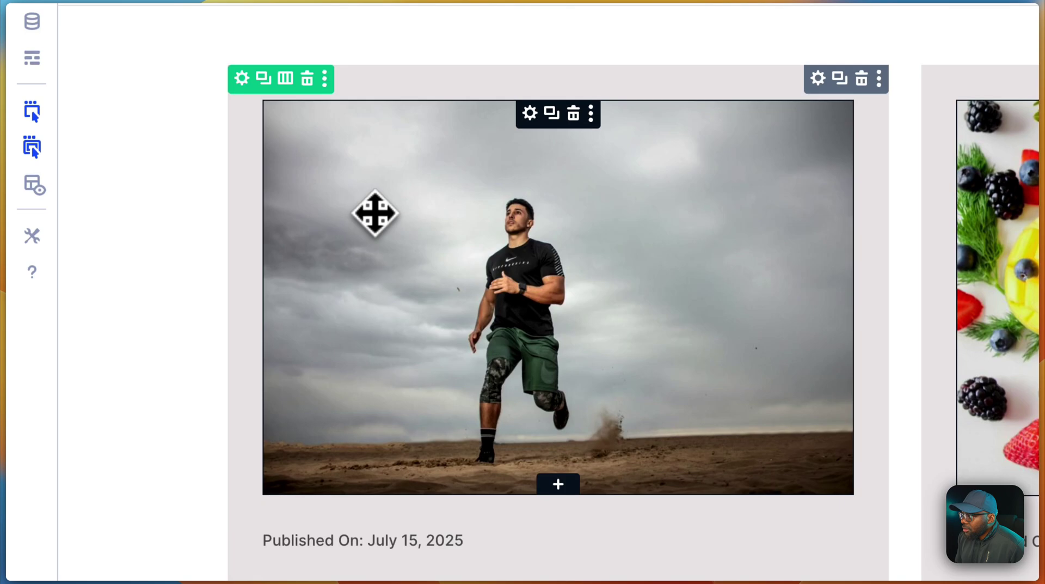
scroll(349, 463, "down", 4)
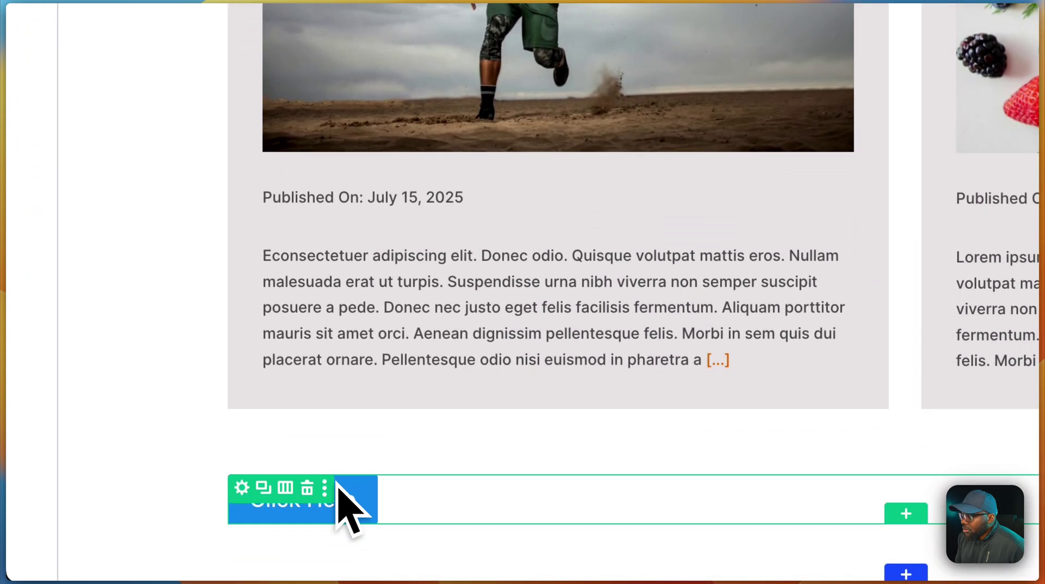
left_click_drag(329, 488, 203, 238)
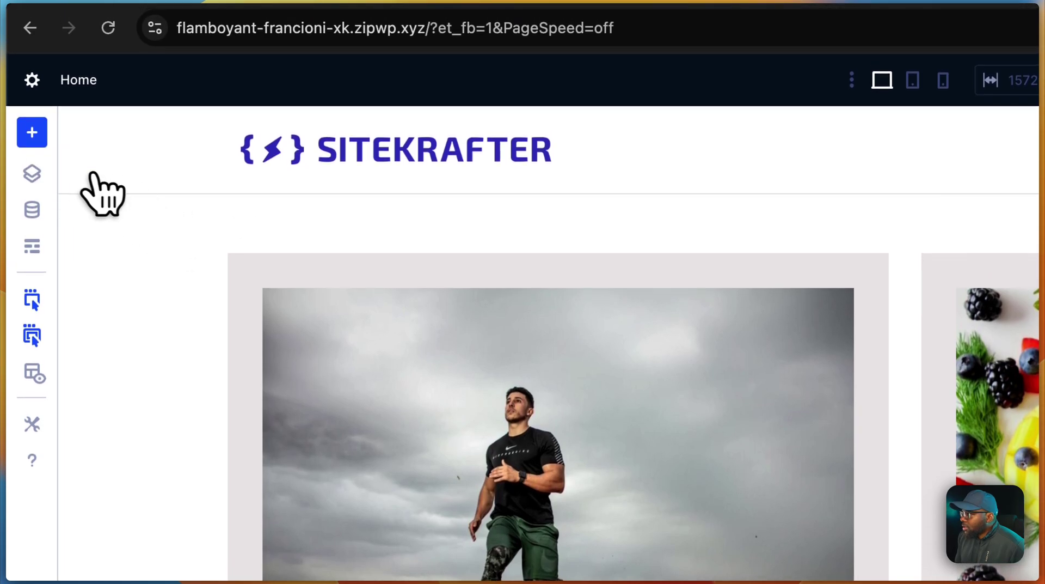
left_click(33, 167)
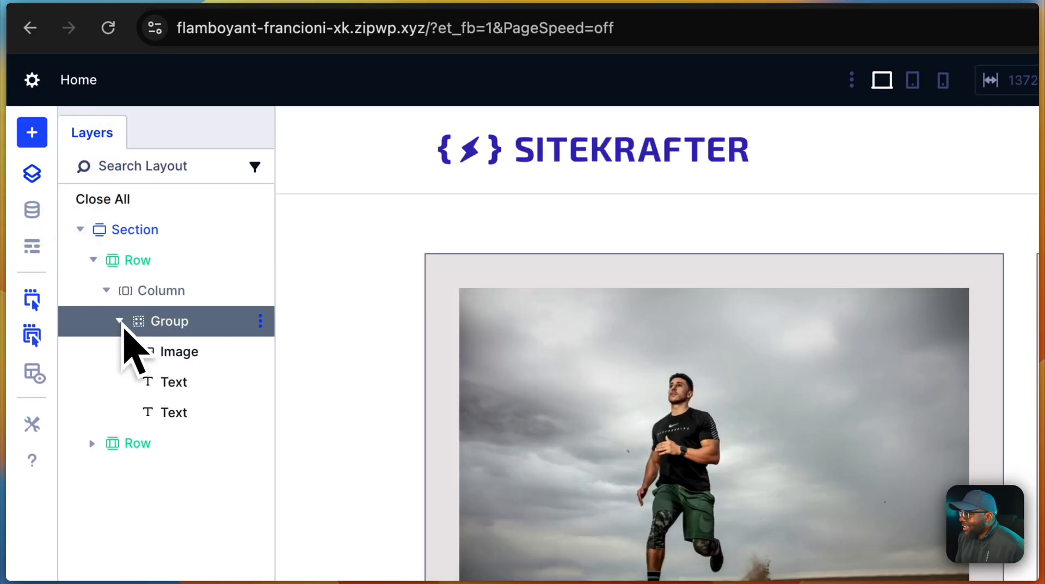
left_click(119, 321)
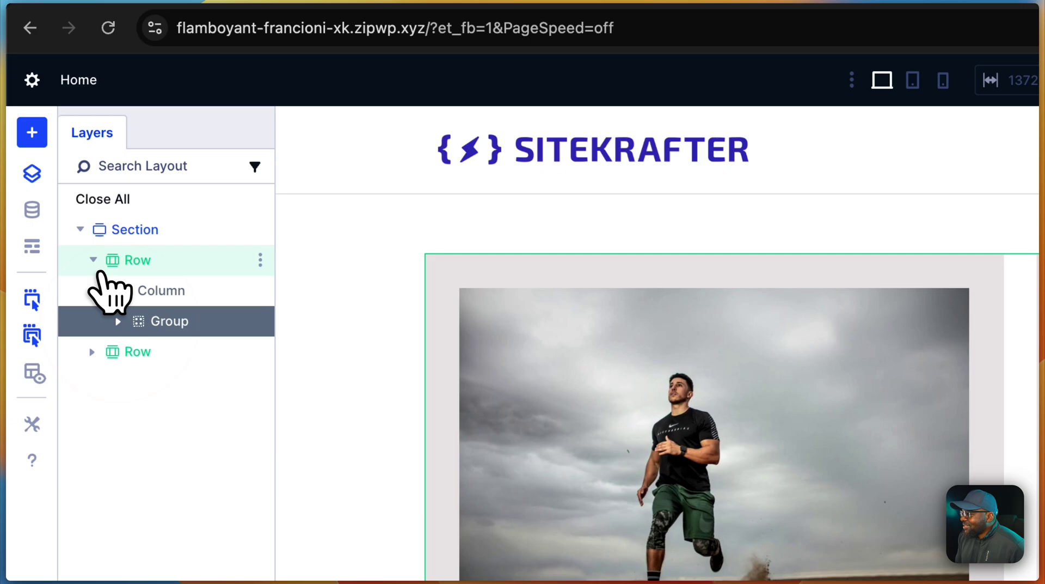
left_click(94, 261)
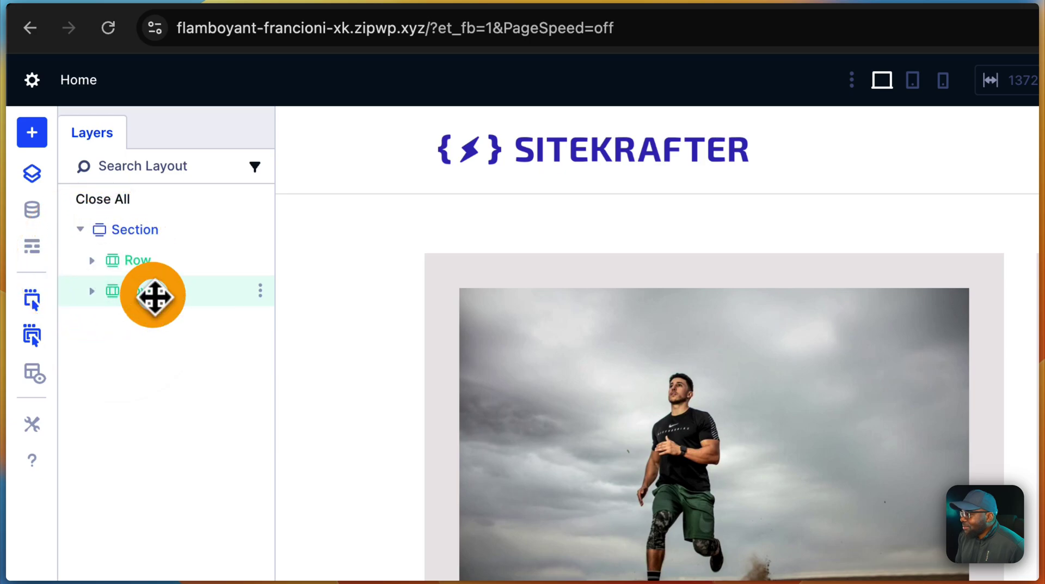
left_click_drag(154, 297, 159, 264)
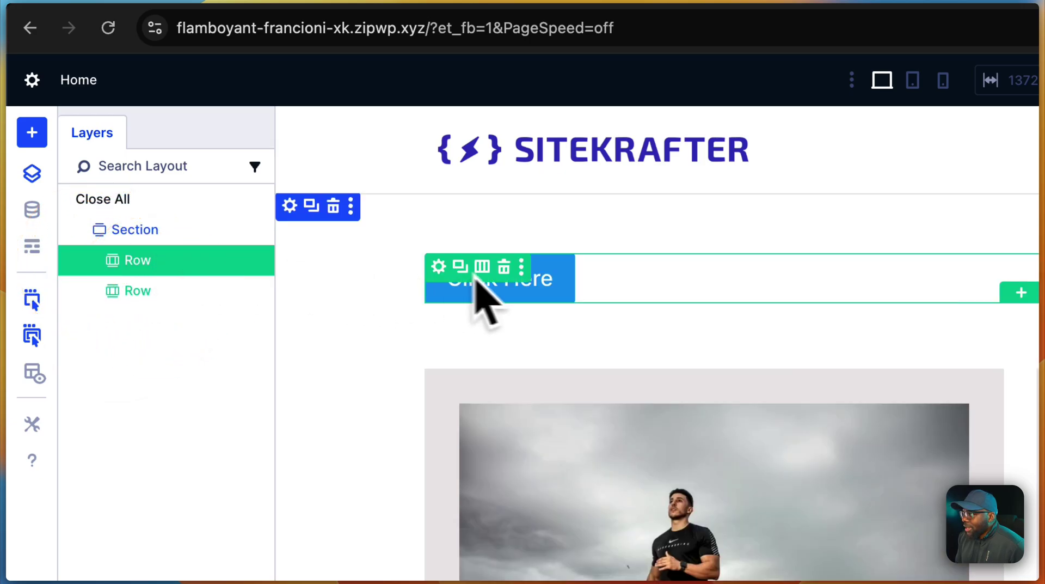
Try looping the Button module, review its query, filter and order options, and switch the loop off again.
left_click(547, 291)
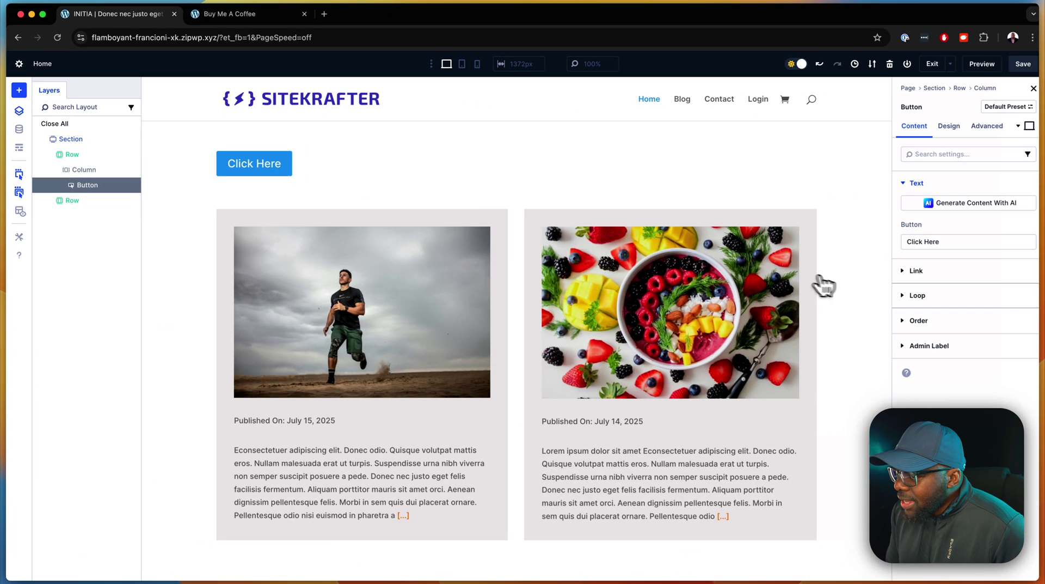
left_click(967, 297)
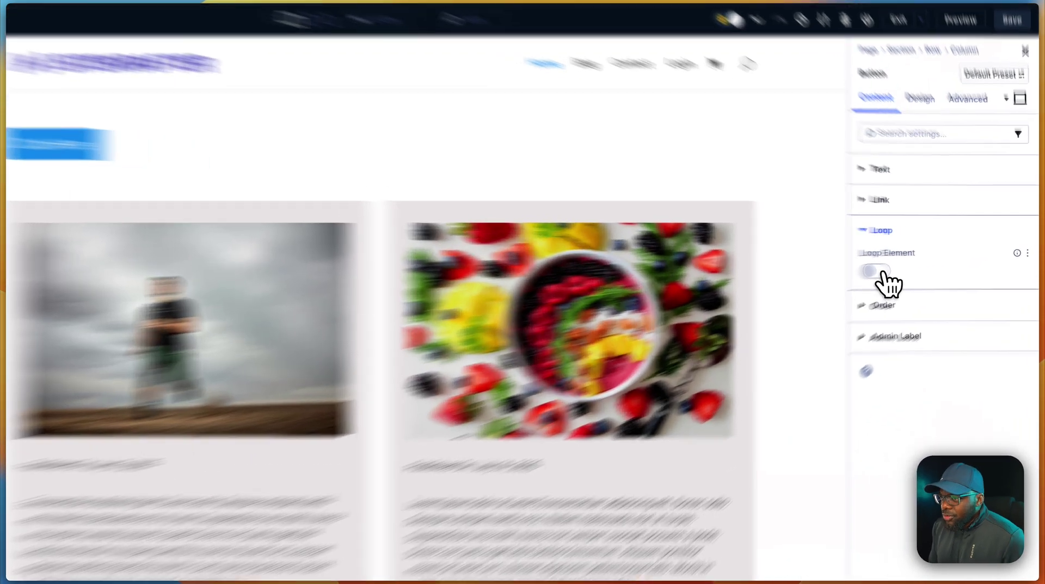
left_click(908, 265)
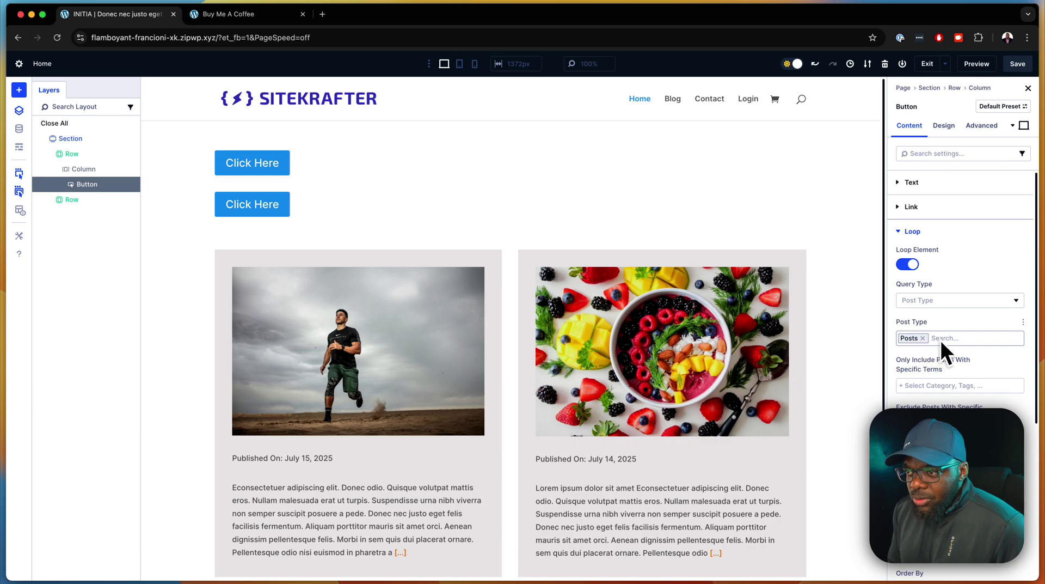
scroll(966, 370, "down", 2)
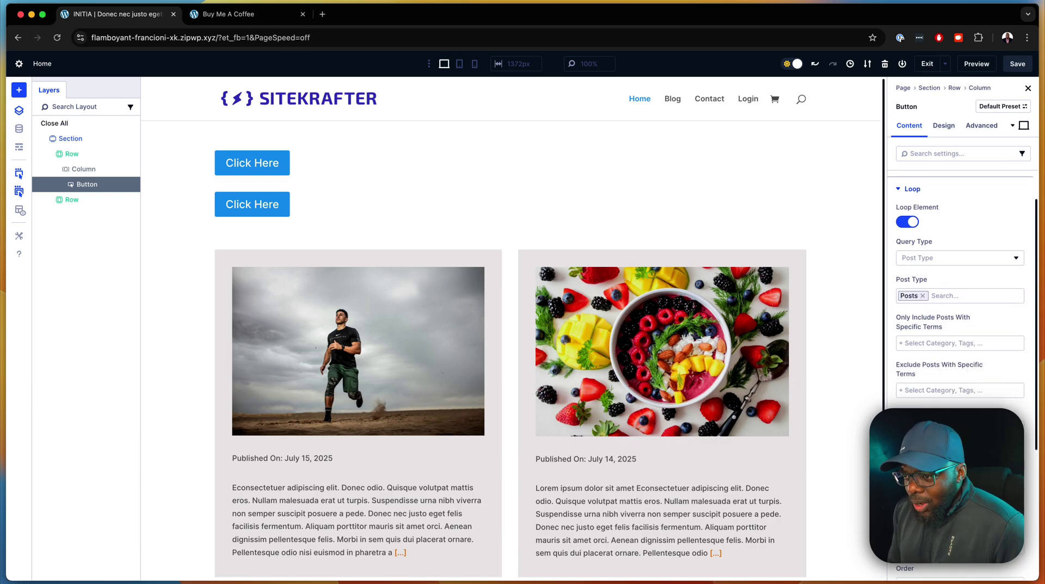
scroll(960, 326, "down", 5)
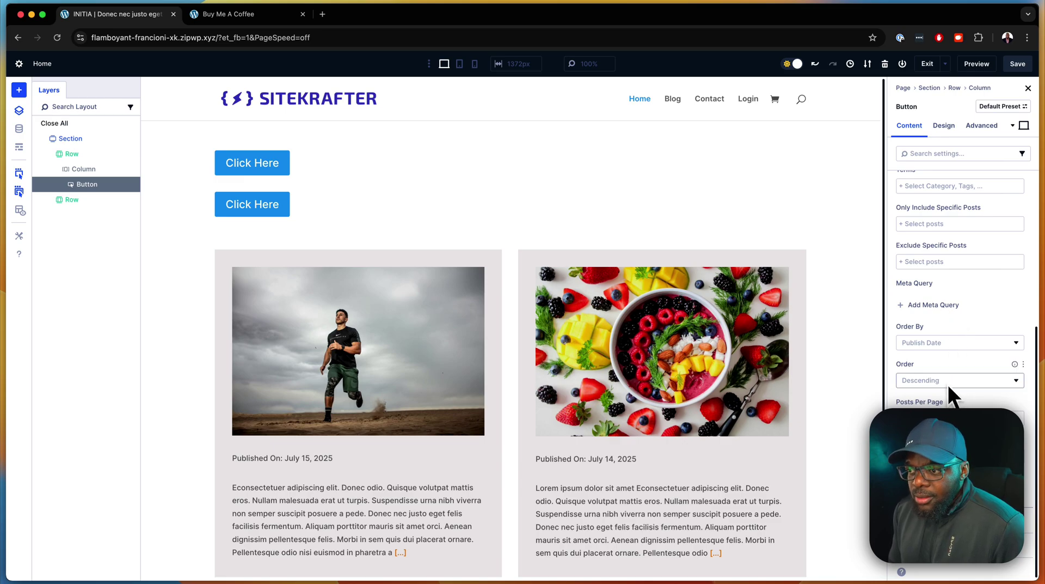
scroll(952, 384, "up", 6)
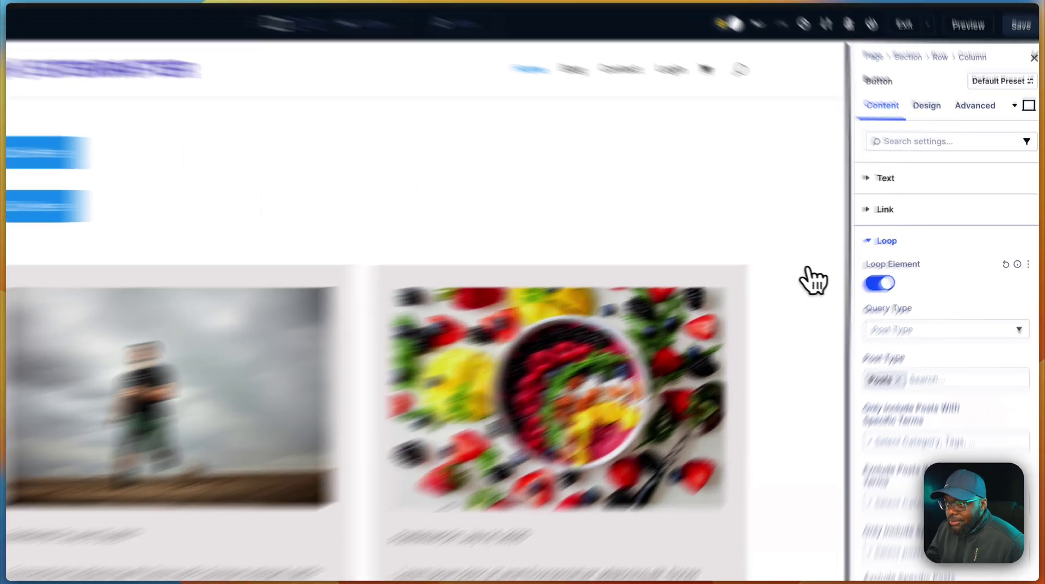
left_click(908, 264)
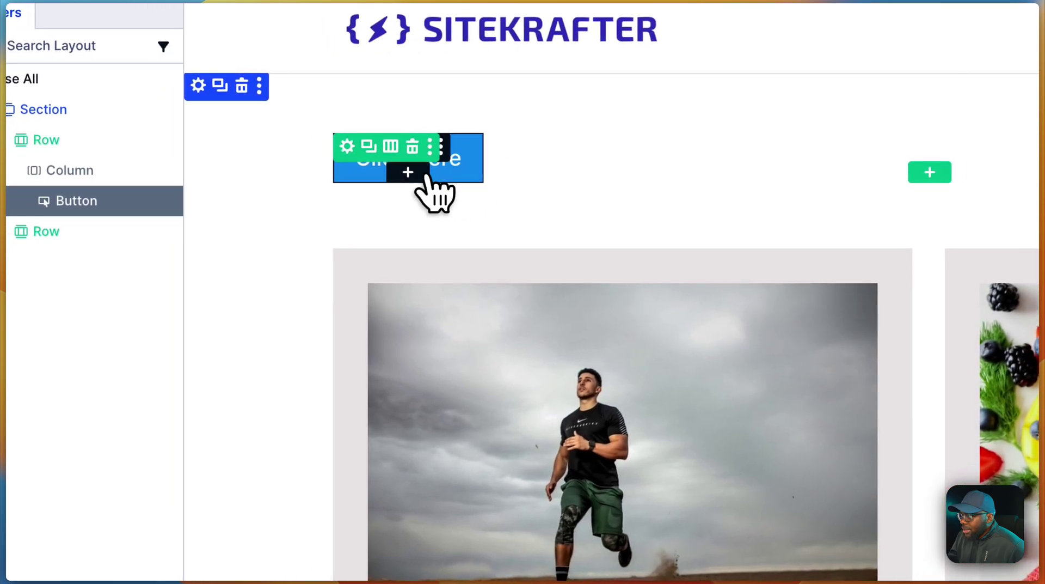
Add a Call To Action module below the Button to examine its Loop option, and delete the module again.
left_click(415, 175)
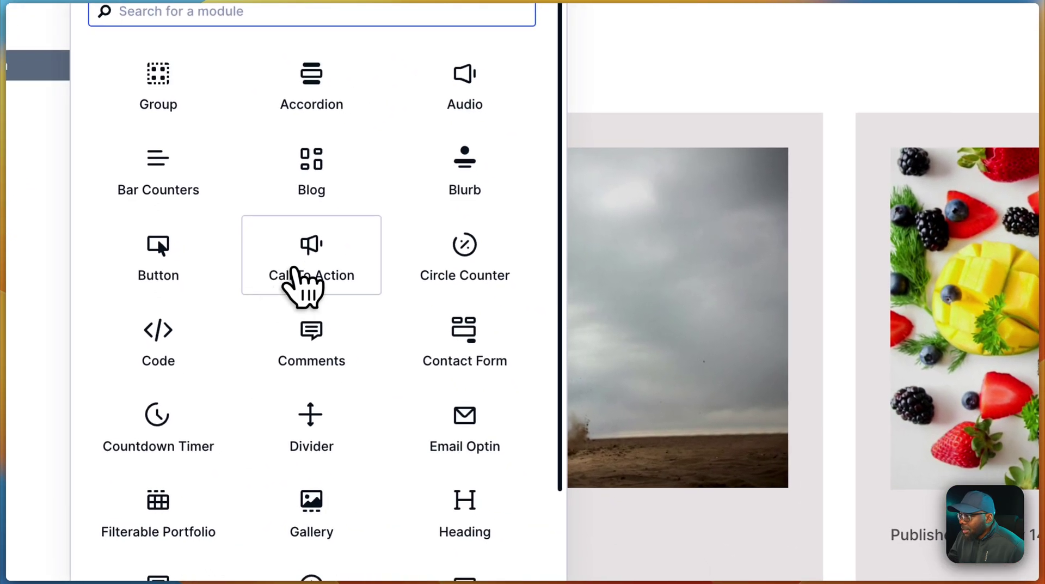
left_click(305, 275)
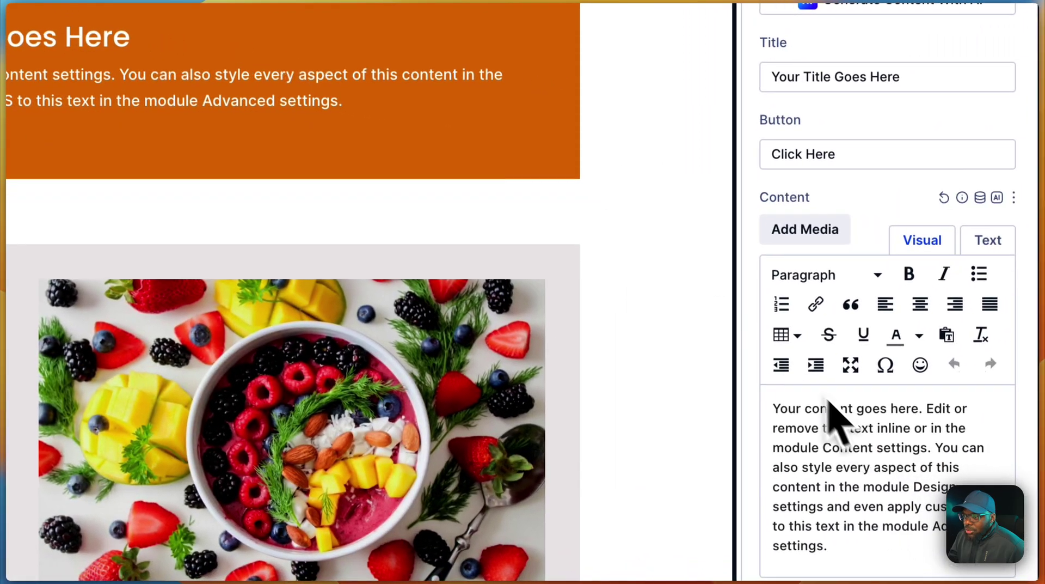
scroll(899, 425, "down", 5)
left_click(871, 442)
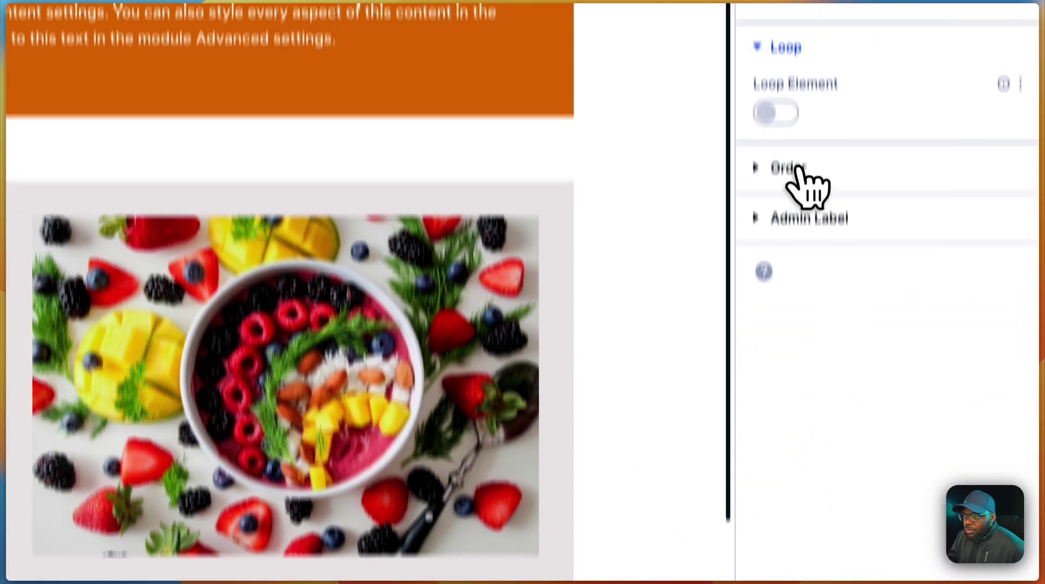
left_click(780, 28)
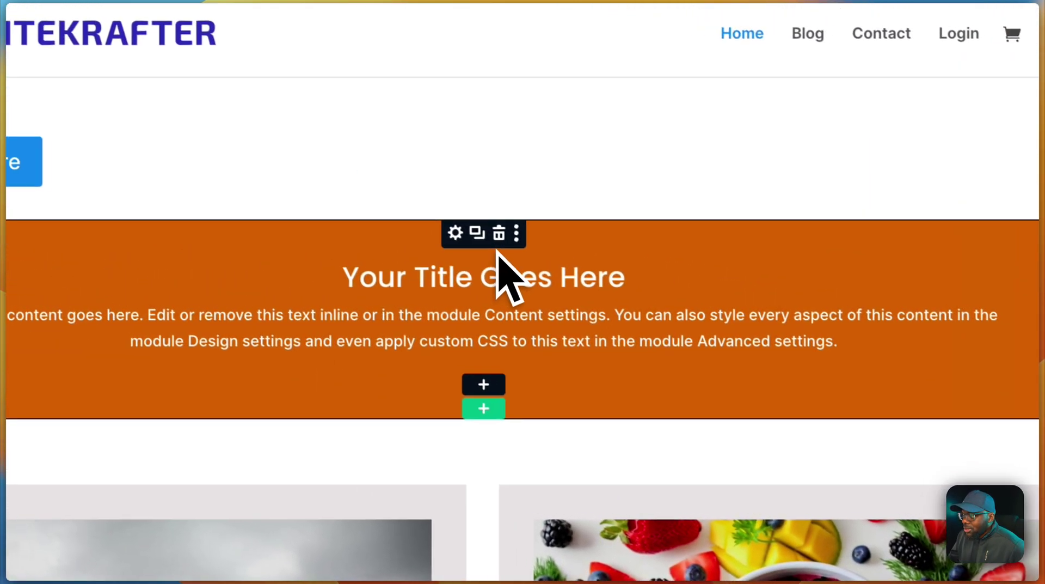
left_click(498, 233)
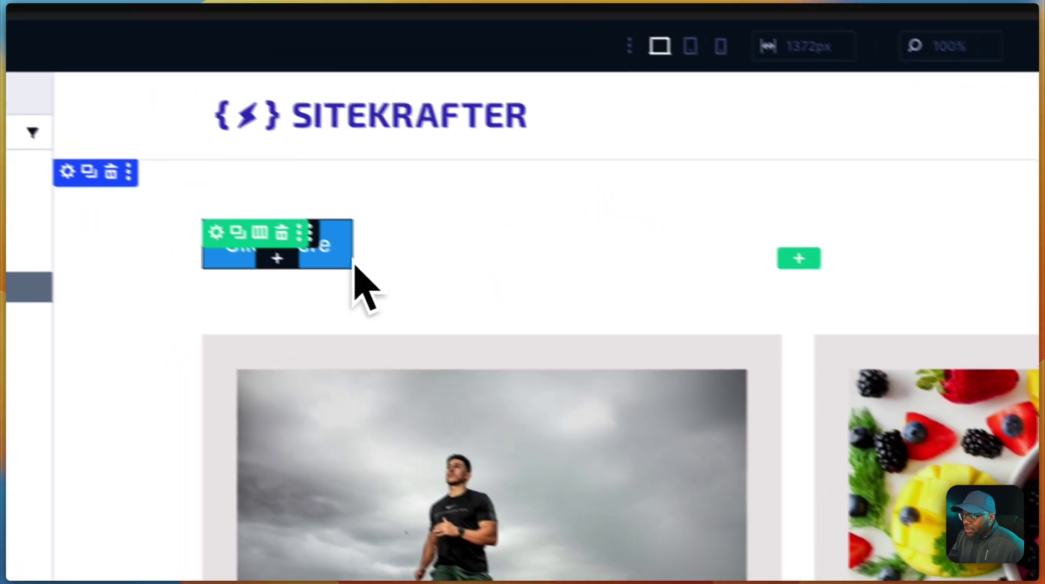
Open the settings of the Button's Column and reveal the Row and Group controls on the looped posts.
left_click(324, 278)
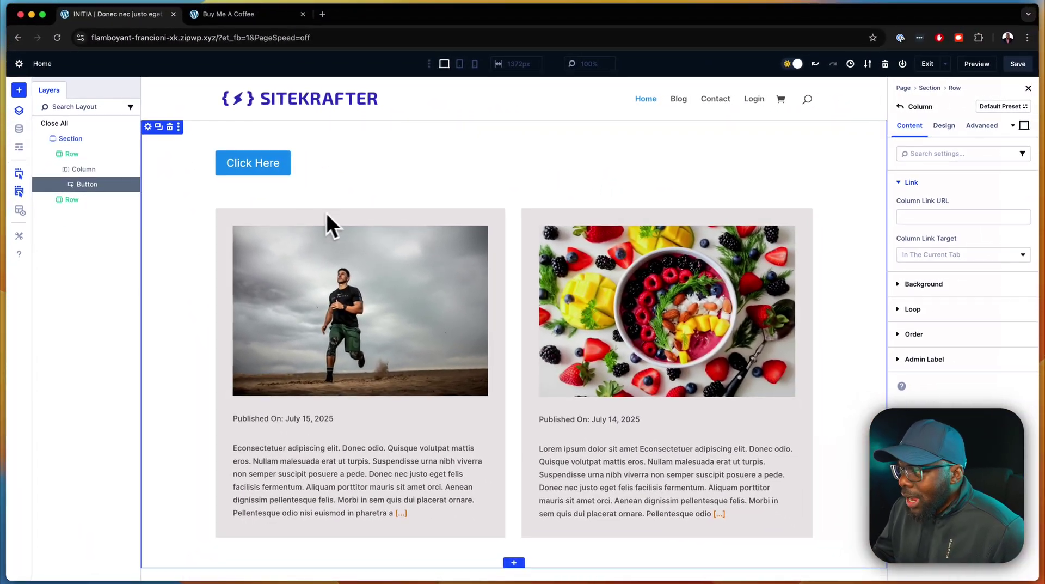
mouse_move(239, 214)
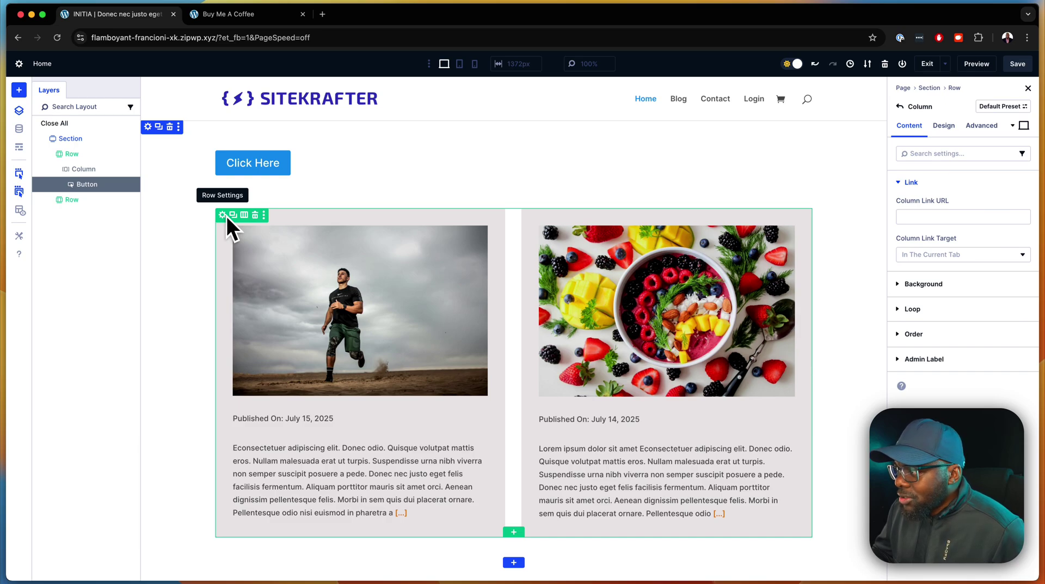
mouse_move(466, 219)
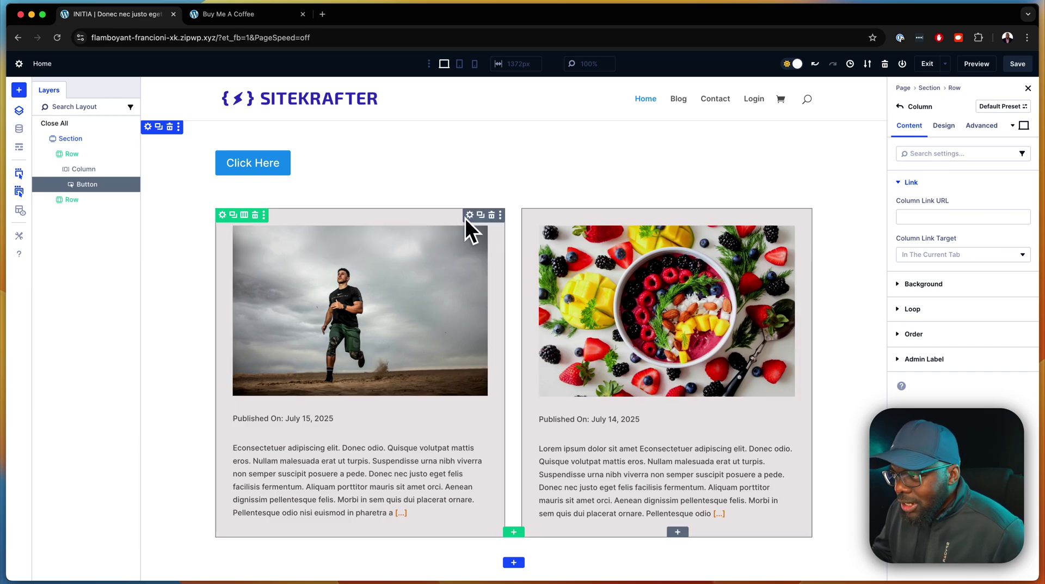